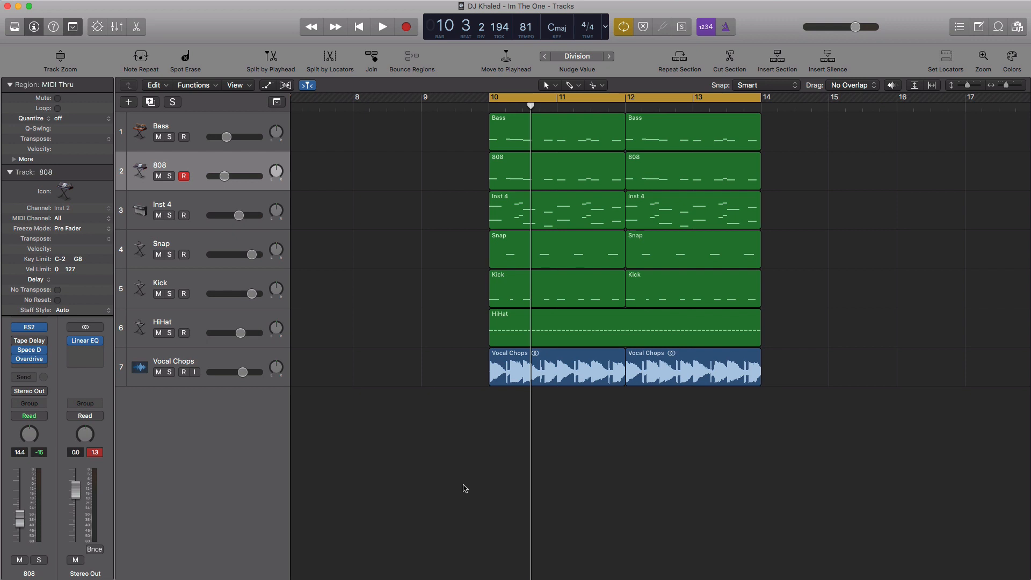
Step: Play the Bass and 808 tracks soloed together, and play the full arrangement with their solo removed
{"action": "left_click", "coordinate": [170, 138]}
{"action": "left_click", "coordinate": [169, 176]}
{"action": "key", "text": "space"}
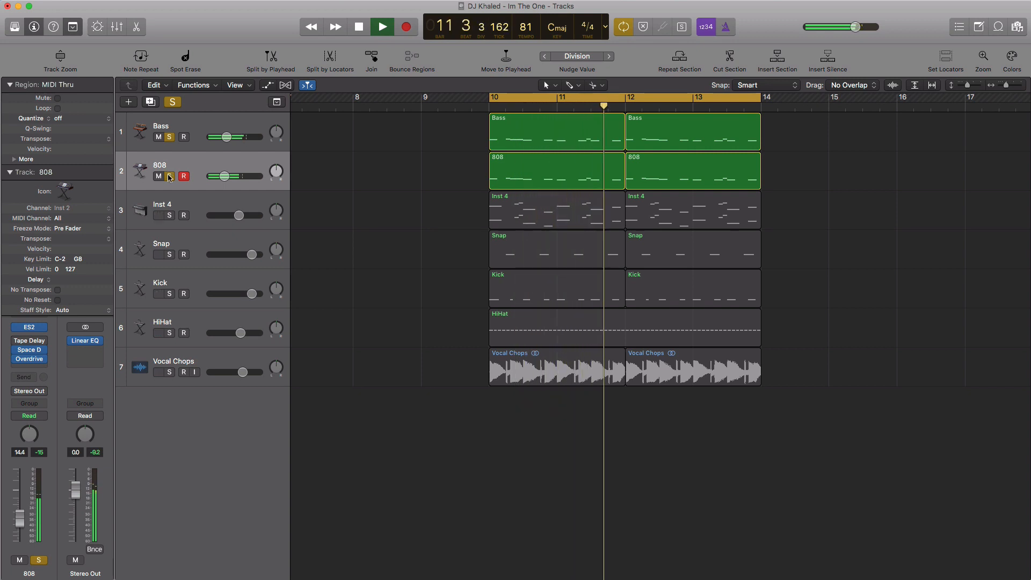
{"action": "left_click", "coordinate": [169, 176]}
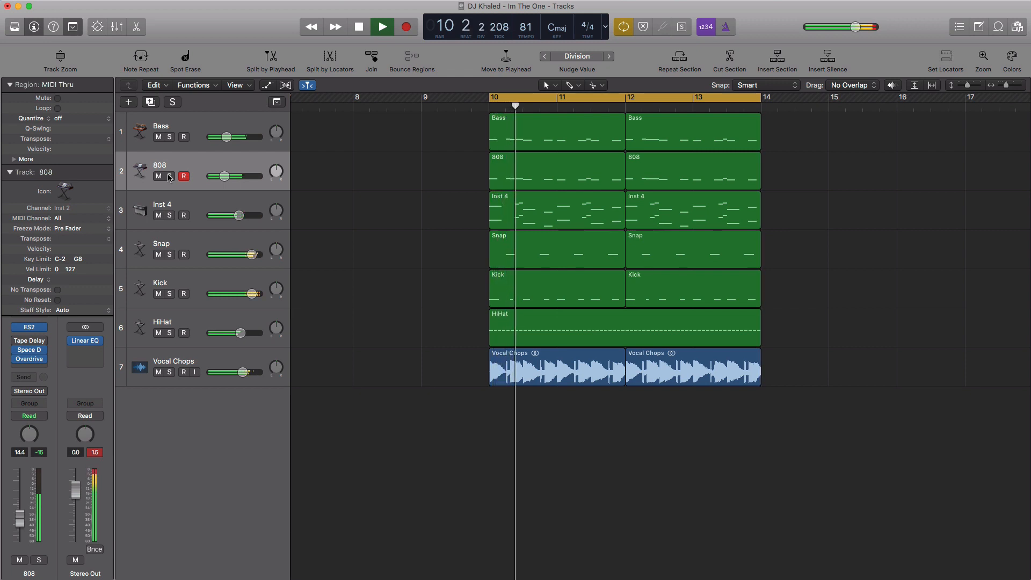
{"action": "key", "text": "space"}
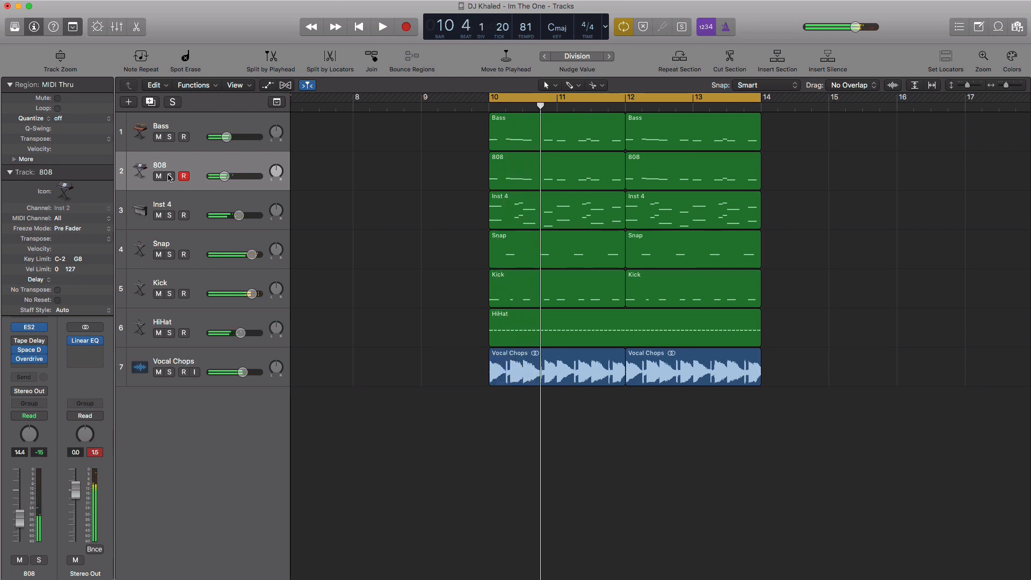
Step: Create a new software instrument track below the 808 track and copy both Bass regions onto it
{"action": "left_click", "coordinate": [129, 102]}
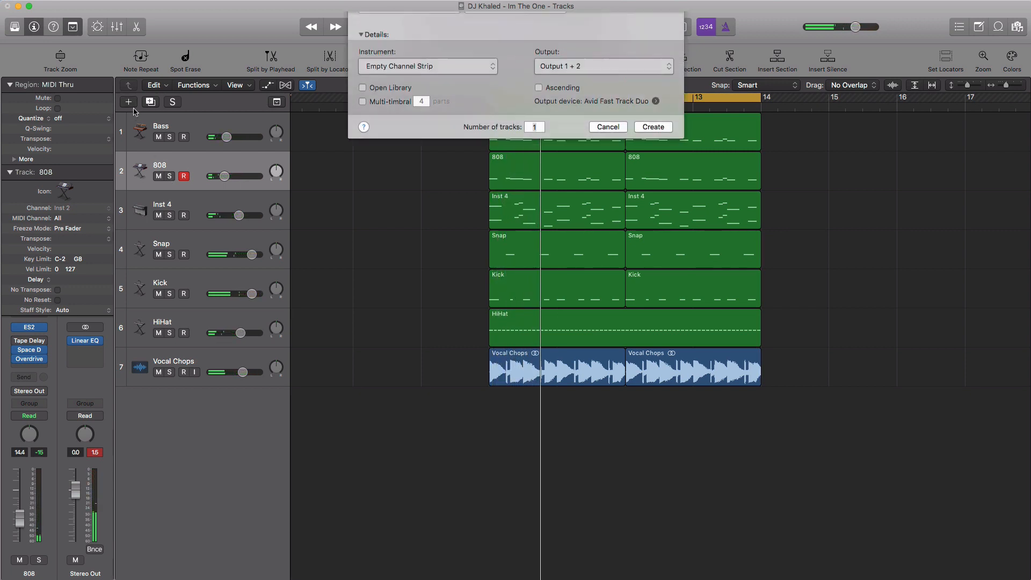
{"action": "key", "text": "Return"}
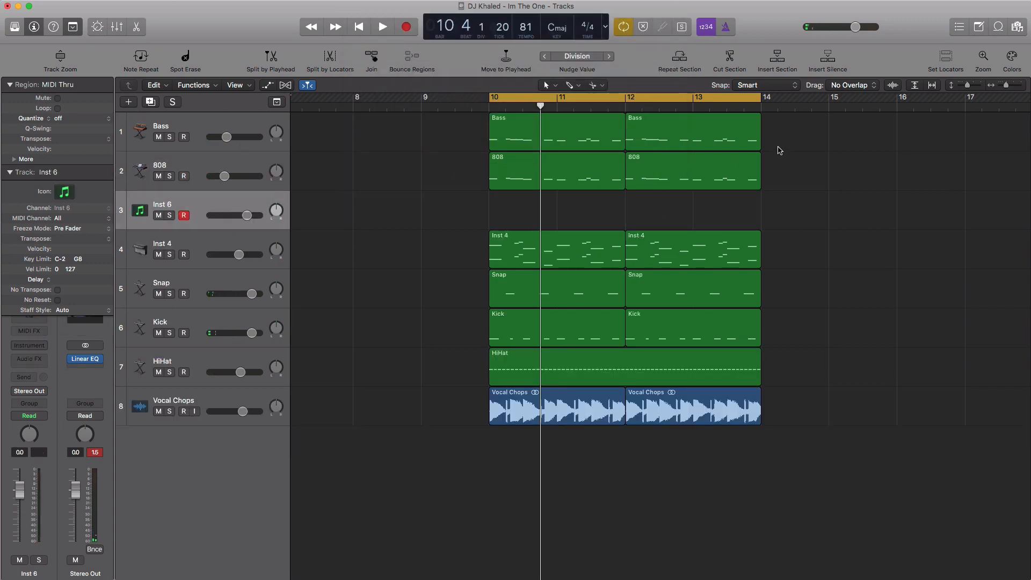
{"action": "left_click_drag", "start_coordinate": [780, 138], "coordinate": [559, 212]}
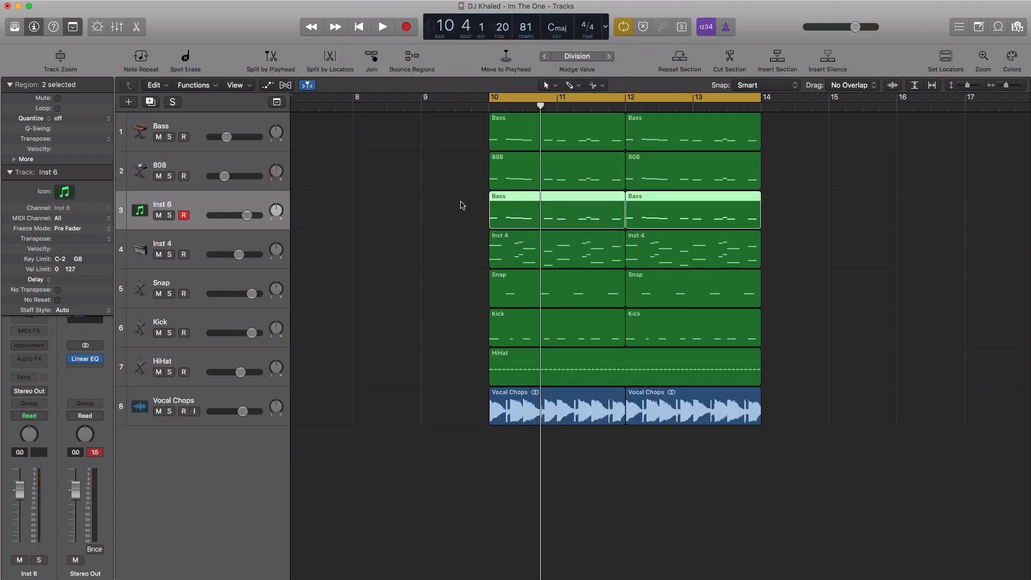
Step: Load the stereo ES P (Polyphonic Synth) on the new instrument track and move its window clear of the track headers
{"action": "left_click", "coordinate": [44, 346]}
{"action": "mouse_move", "coordinate": [50, 461]}
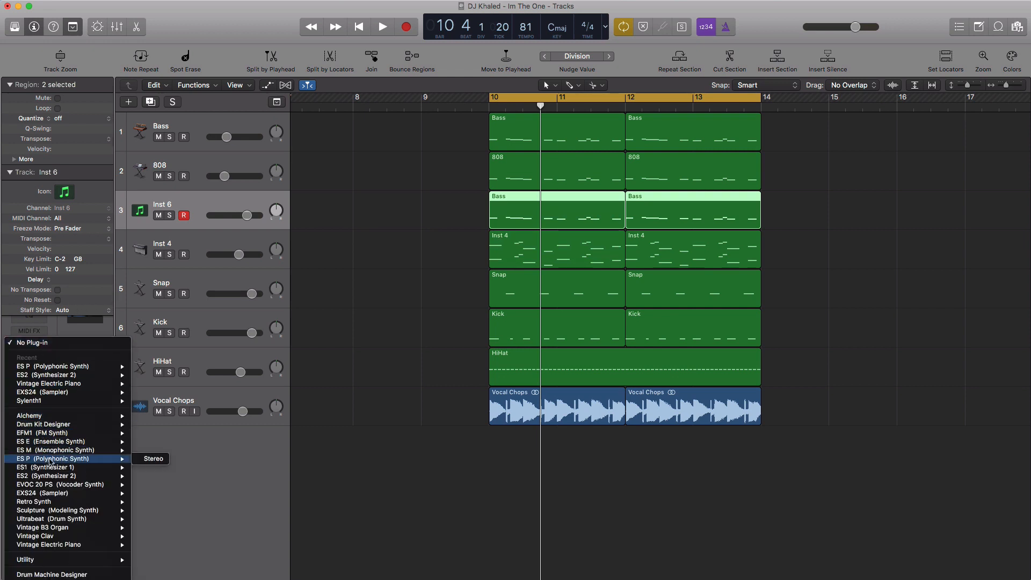
{"action": "left_click", "coordinate": [153, 458]}
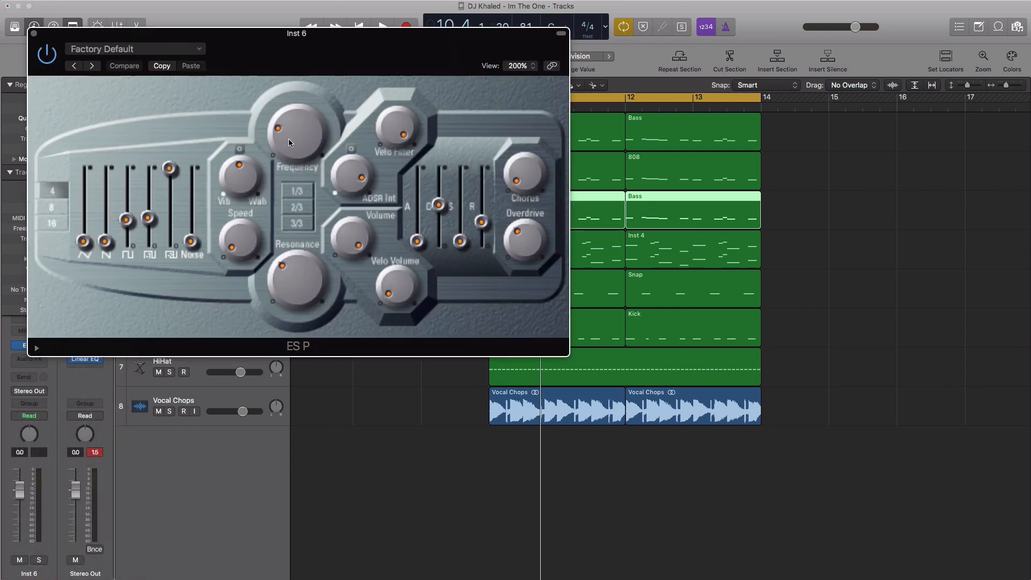
{"action": "left_click_drag", "start_coordinate": [309, 66], "coordinate": [565, 173]}
Step: Solo the new ES P track and play its default sound
{"action": "left_click", "coordinate": [169, 216]}
{"action": "key", "text": "space"}
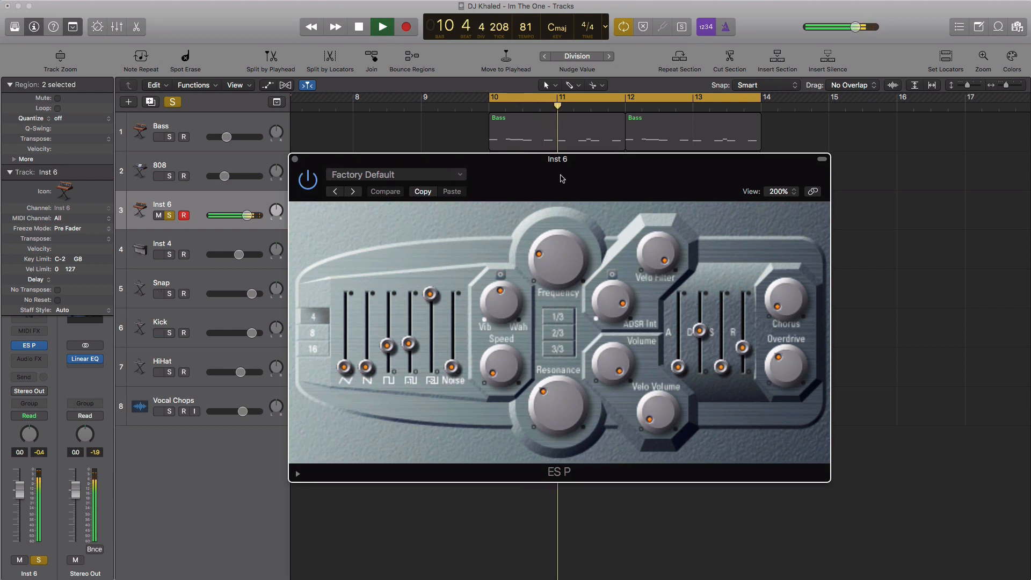
{"action": "key", "text": "space"}
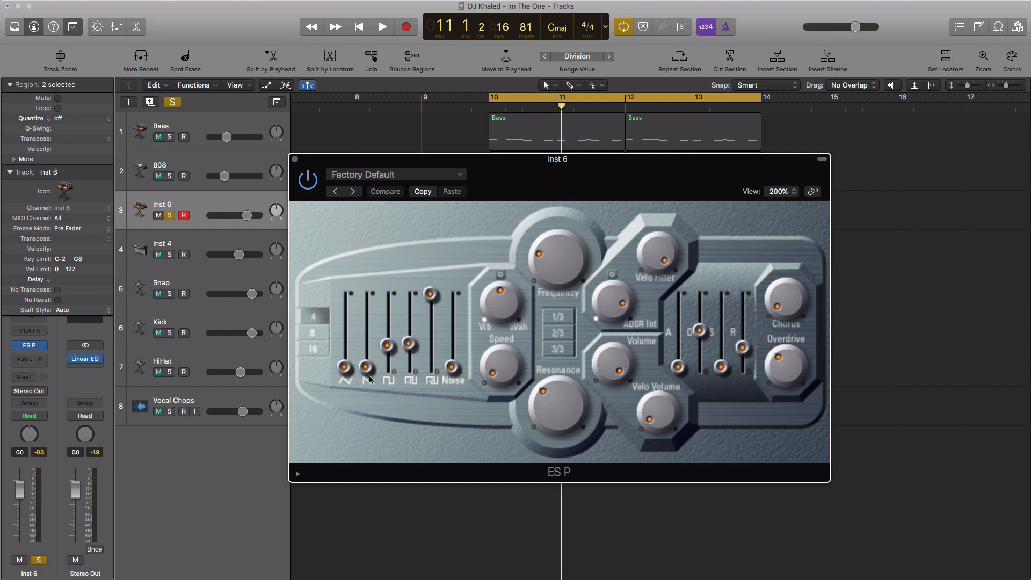
Step: Raise the ES P sawtooth and rectangular wave levels to maximum, auditioning the sound after each change
{"action": "left_click_drag", "start_coordinate": [370, 374], "coordinate": [376, 280]}
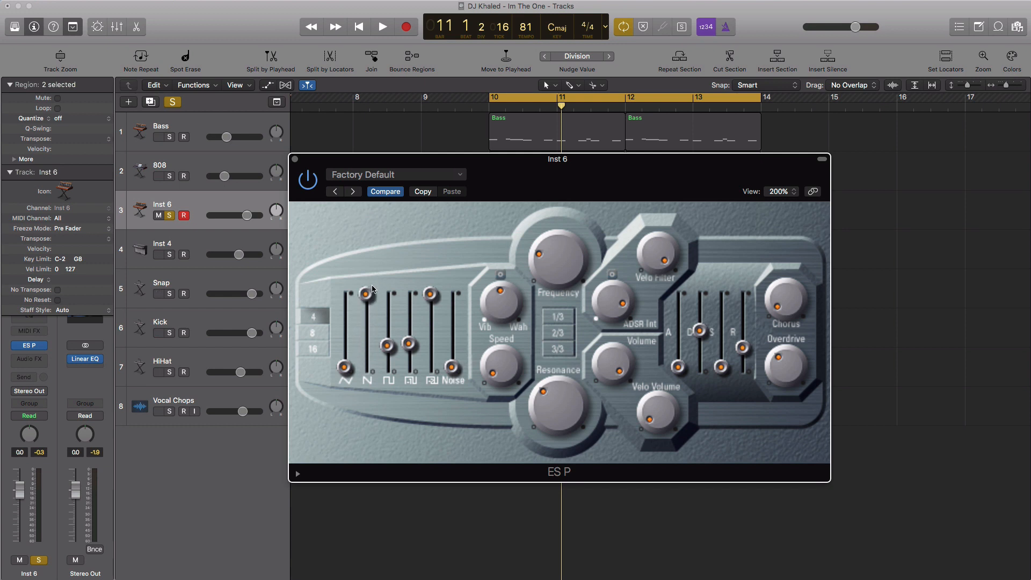
{"action": "key", "text": "space"}
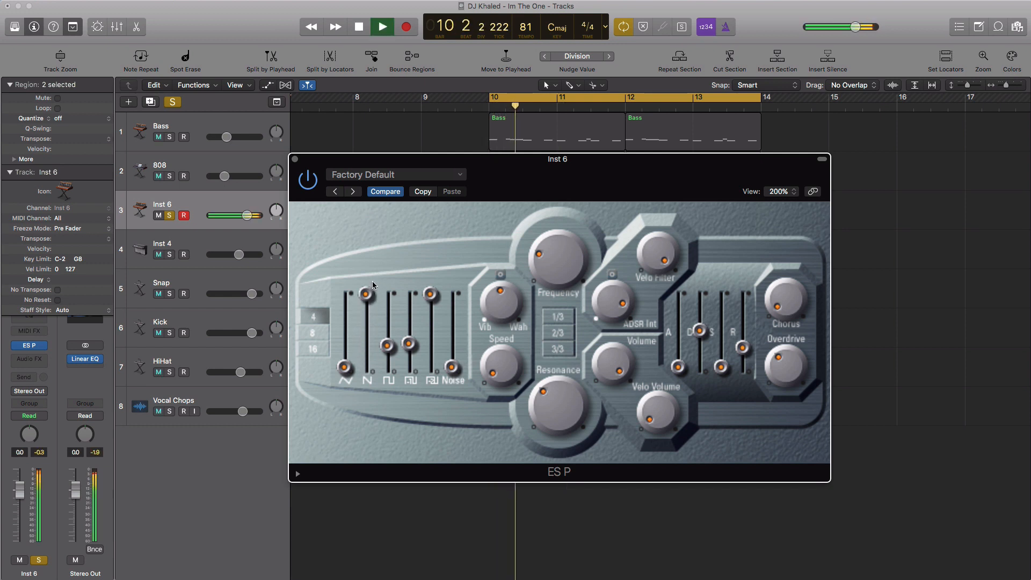
{"action": "key", "text": "space"}
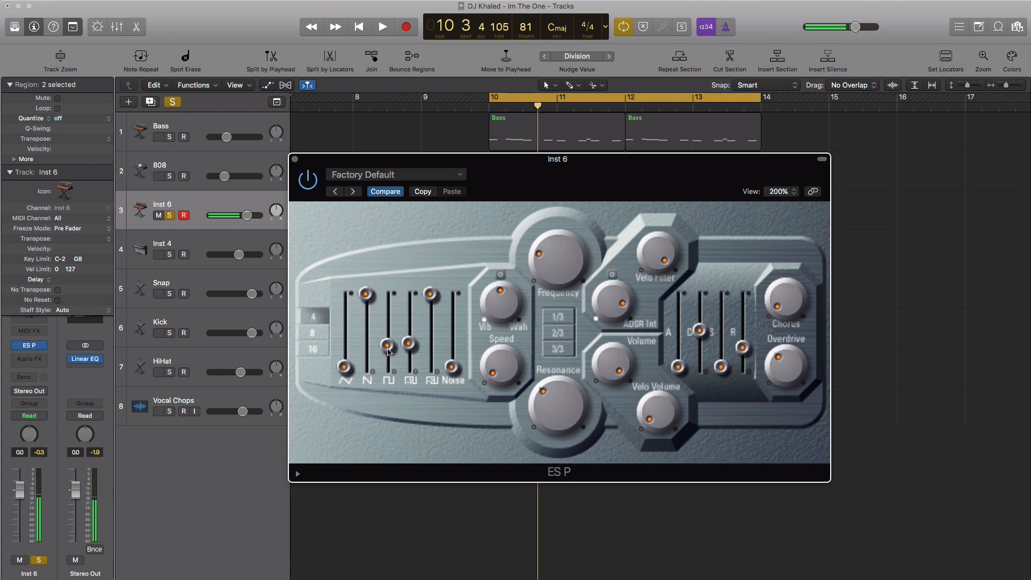
{"action": "left_click_drag", "start_coordinate": [385, 355], "coordinate": [390, 261]}
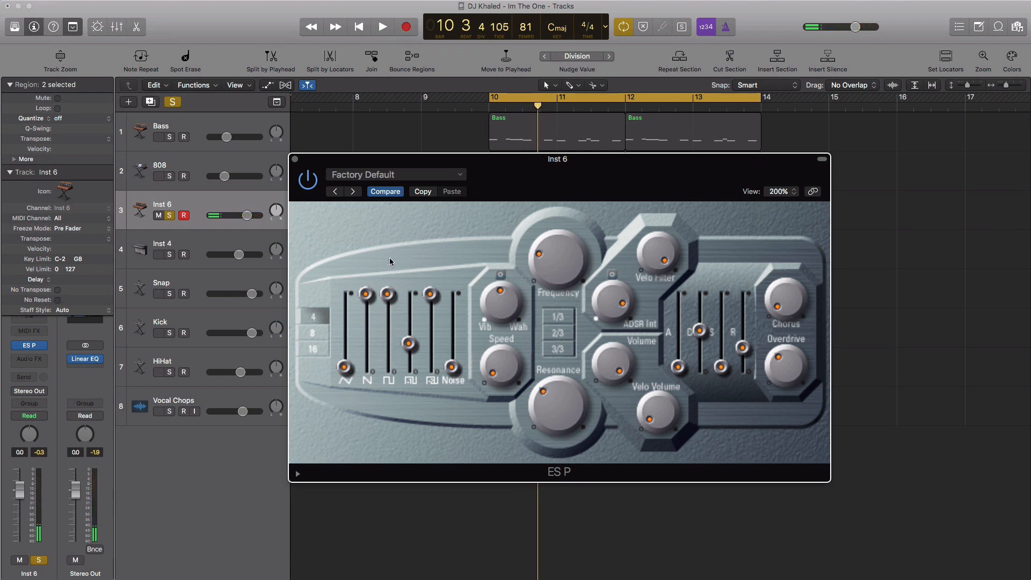
{"action": "key", "text": "space"}
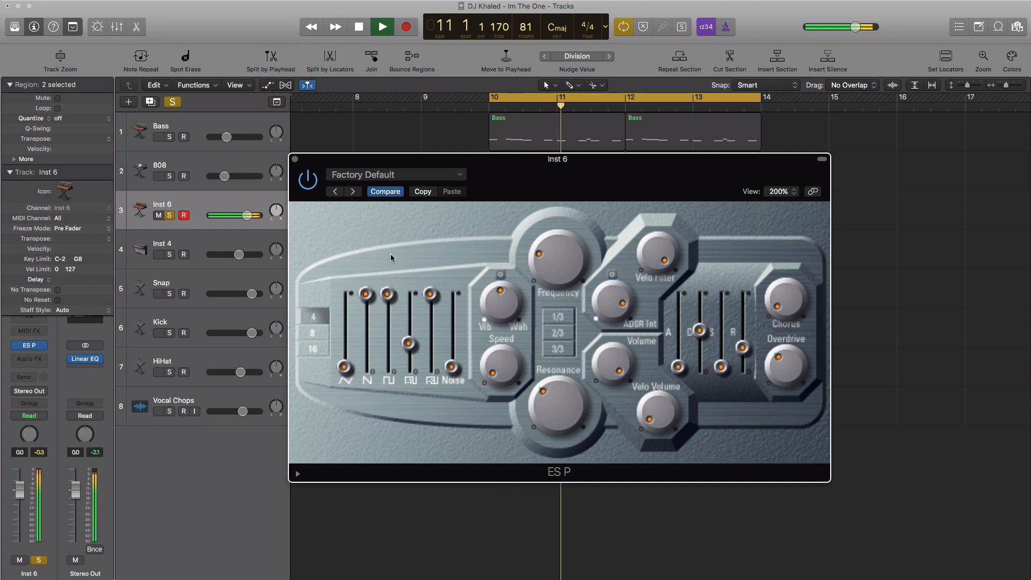
Step: Raise the first sub-octave square wave to about two thirds and lower the second to about one third, checking by playback
{"action": "key", "text": "space"}
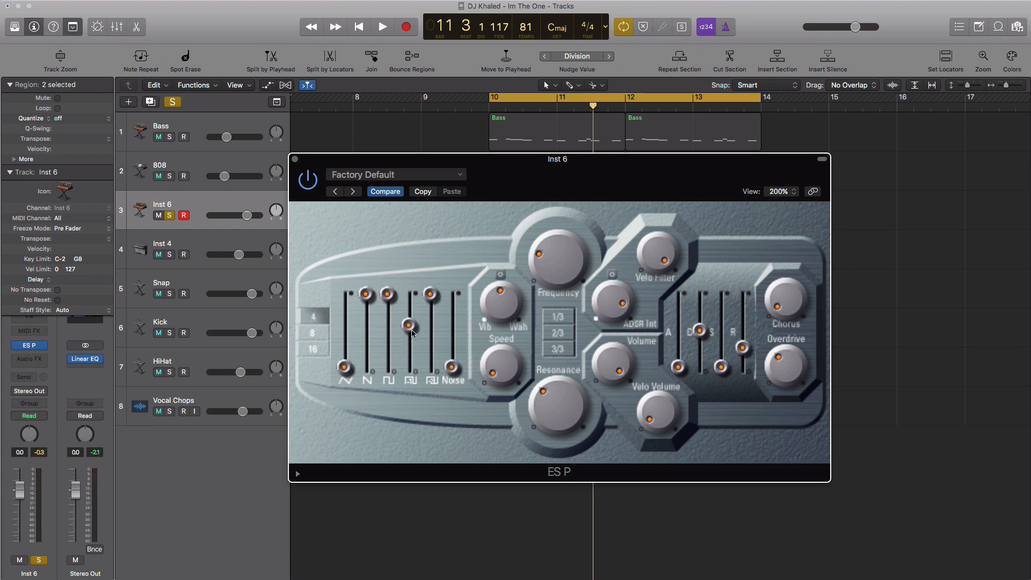
{"action": "key", "text": "space"}
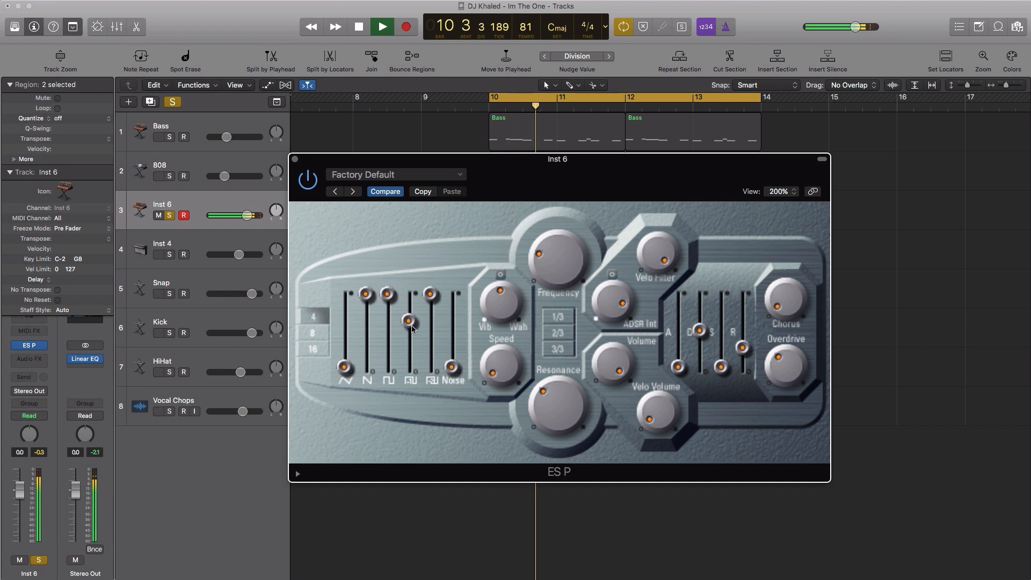
{"action": "key", "text": "space"}
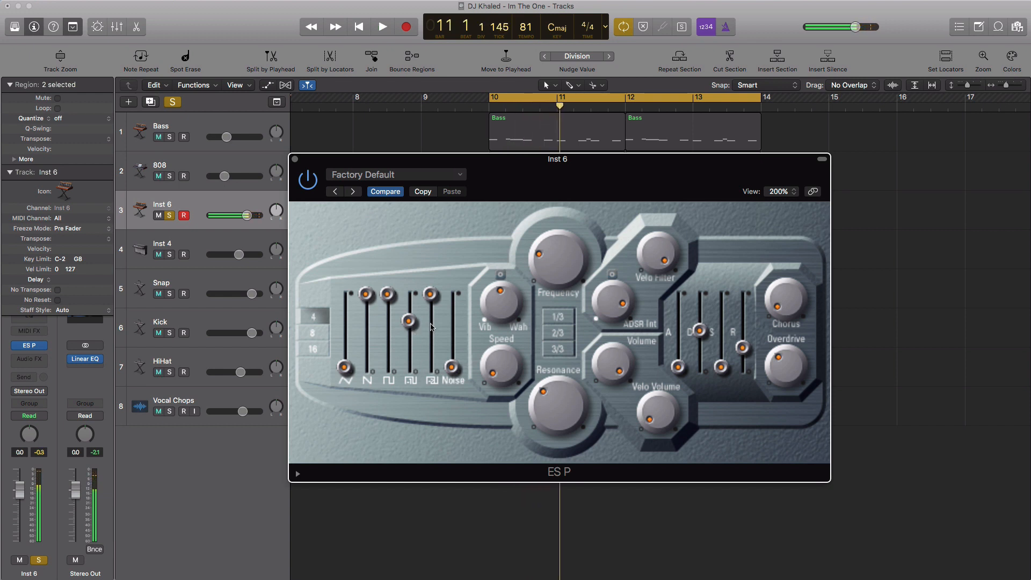
{"action": "left_click_drag", "start_coordinate": [434, 304], "coordinate": [430, 348]}
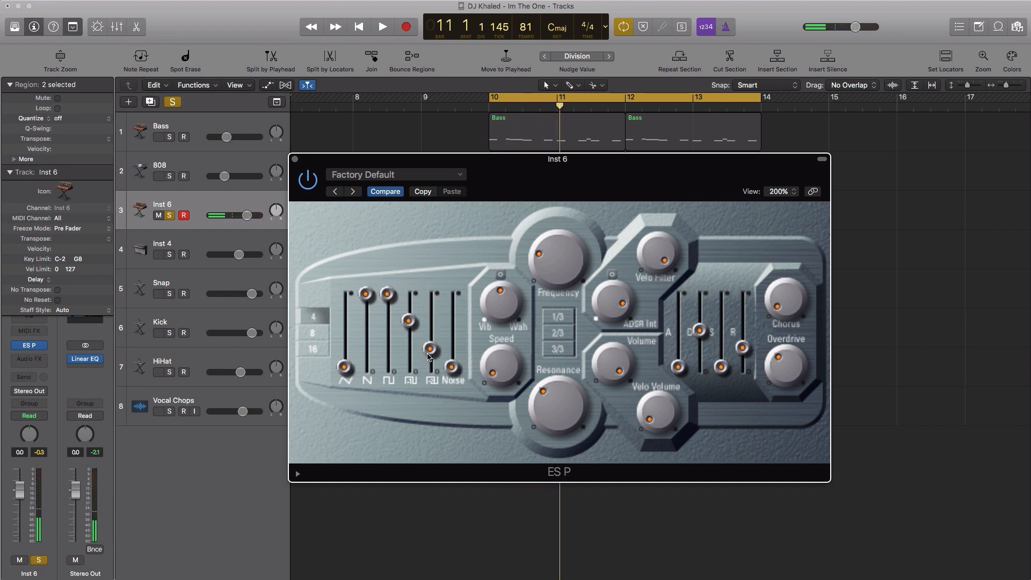
{"action": "key", "text": "space"}
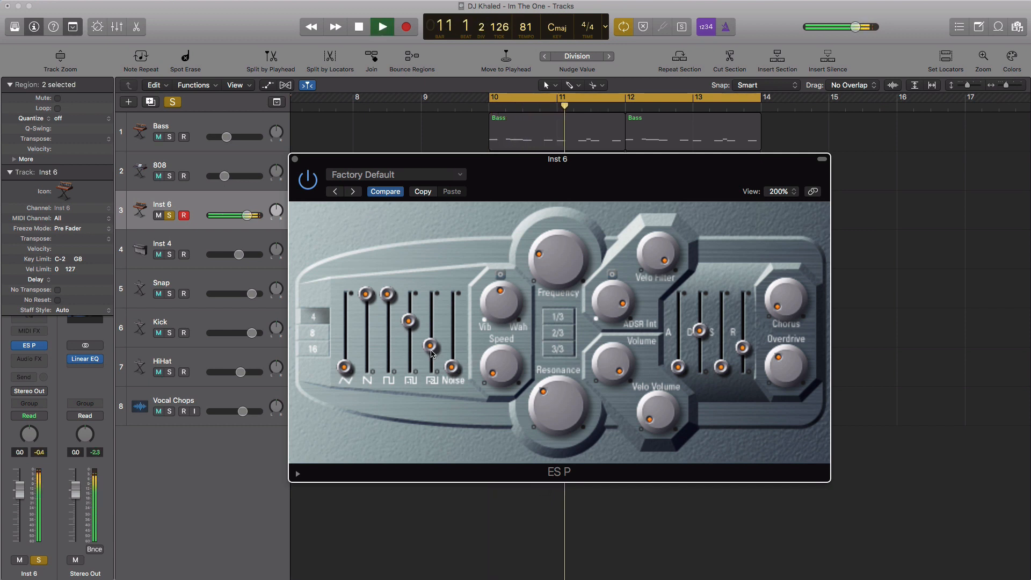
Step: Raise the filter frequency slightly and reduce the resonance on the ES P, auditioning the bass between changes
{"action": "key", "text": "space"}
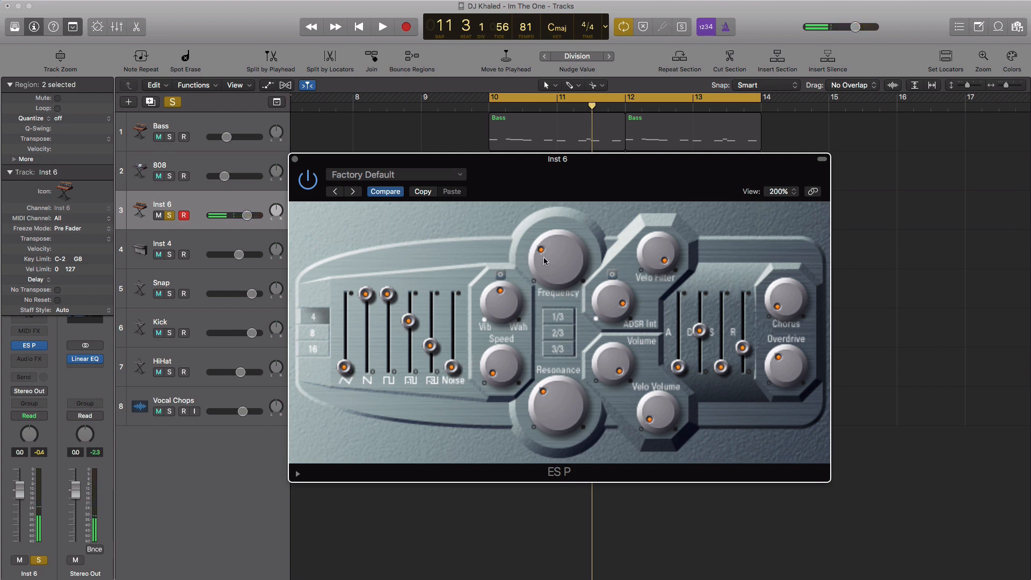
{"action": "key", "text": "space"}
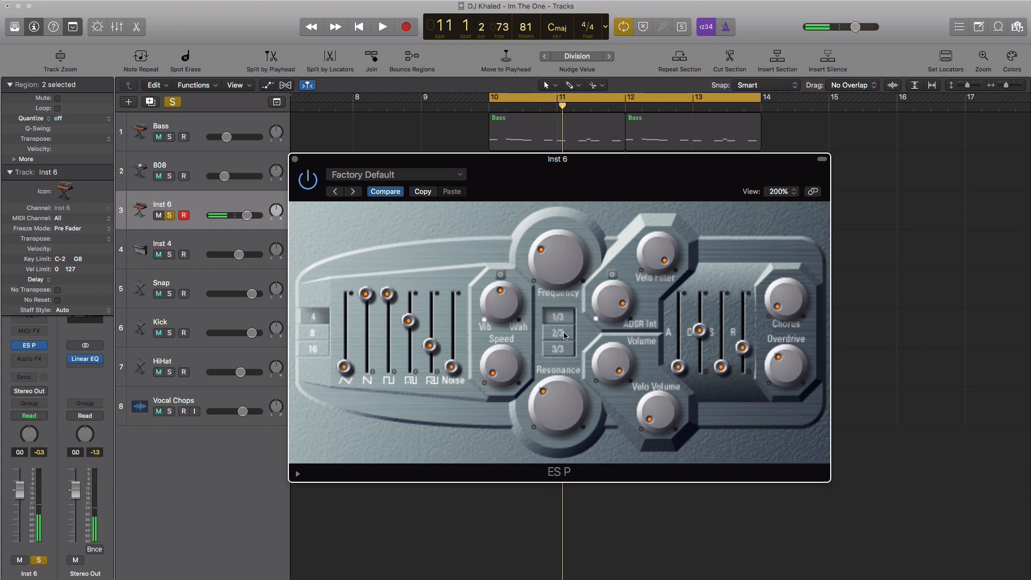
{"action": "key", "text": "space"}
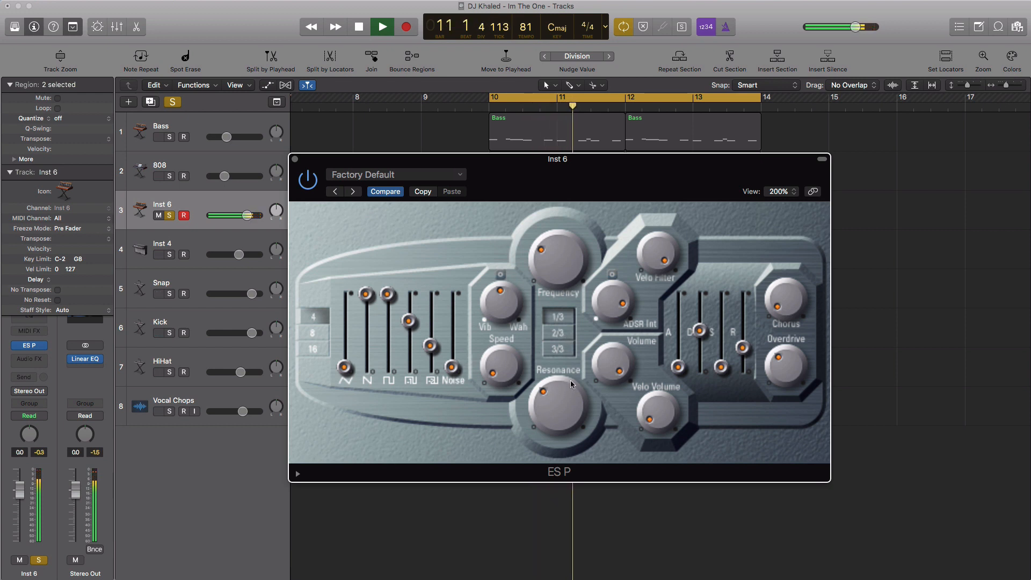
{"action": "key", "text": "space"}
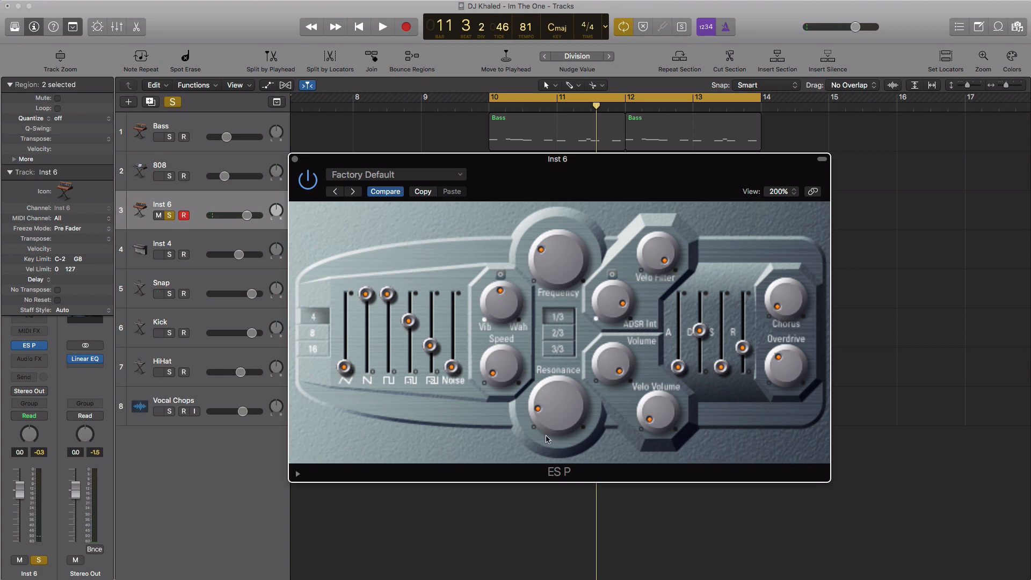
{"action": "key", "text": "space"}
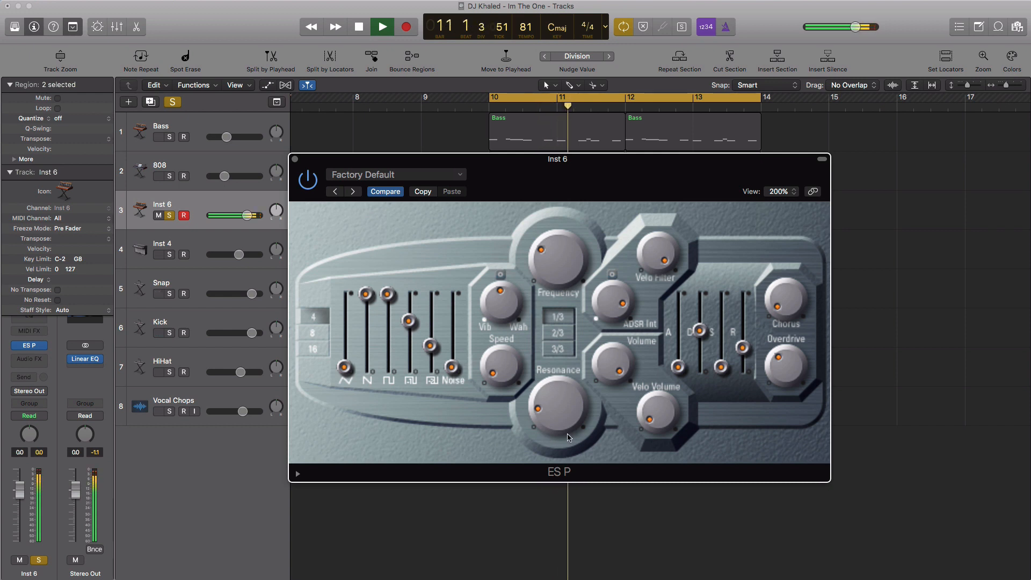
Step: Shape the ES P envelope with slightly more attack, slightly less decay, and a little more sustain and release, auditioning the changes
{"action": "key", "text": "space"}
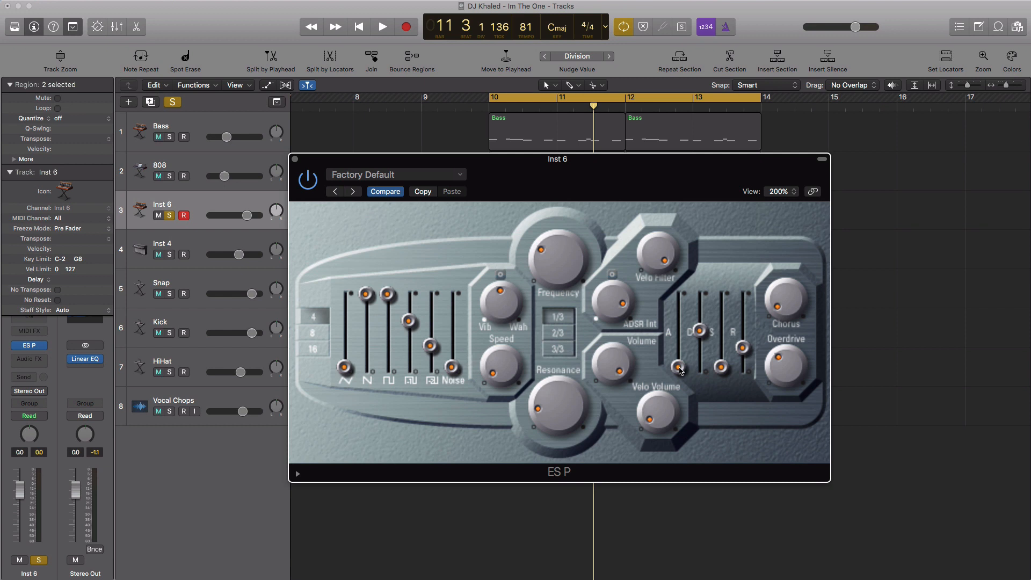
{"action": "key", "text": "space"}
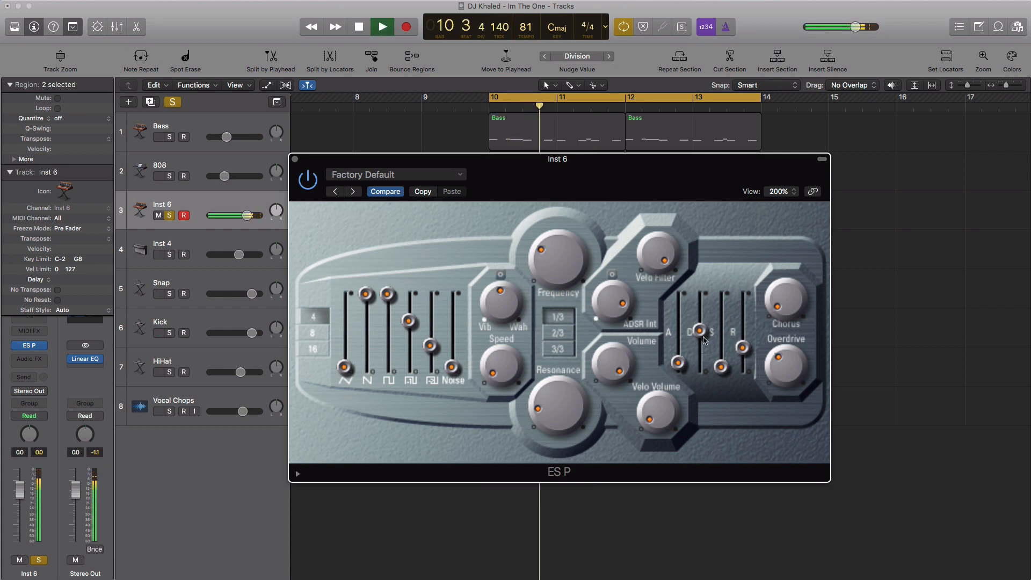
{"action": "key", "text": "space"}
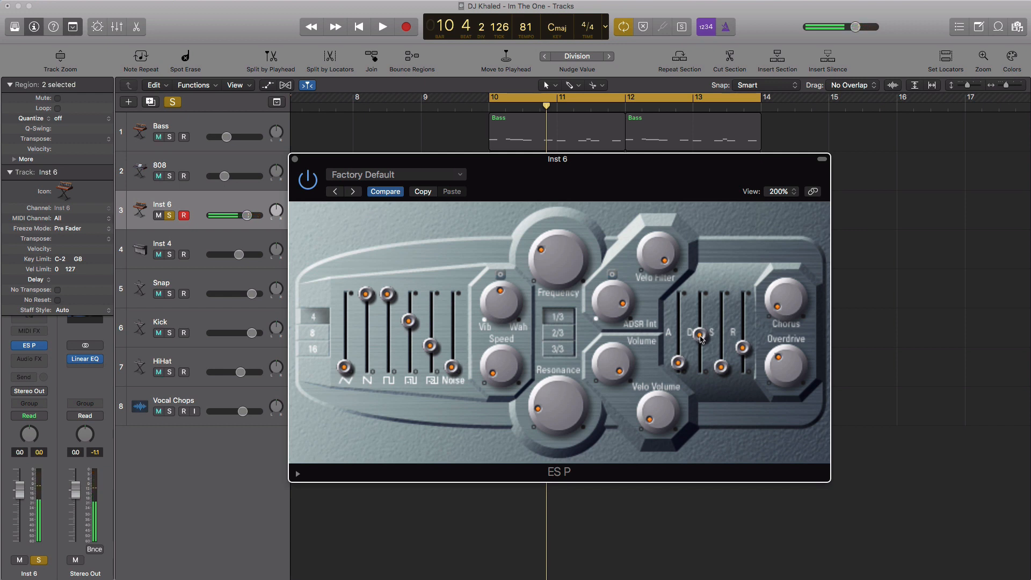
{"action": "key", "text": "space"}
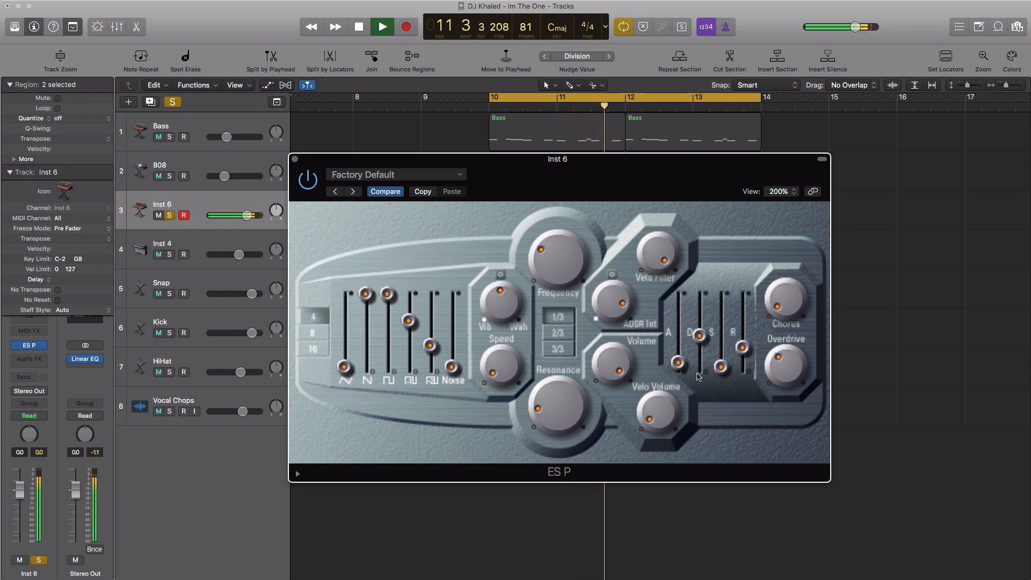
{"action": "key", "text": "space"}
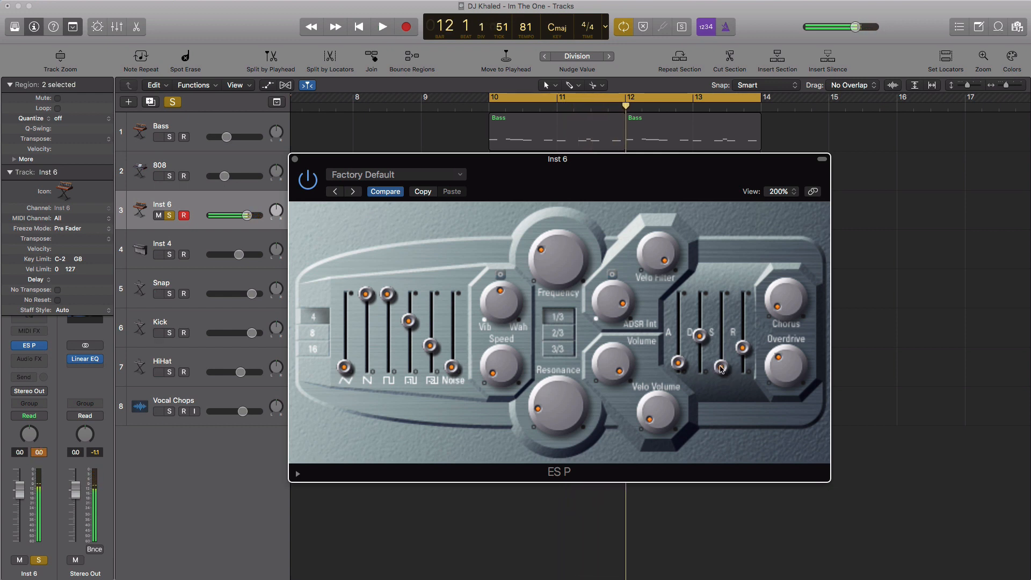
{"action": "key", "text": "space"}
{"action": "left_click_drag", "start_coordinate": [722, 370], "coordinate": [722, 360]}
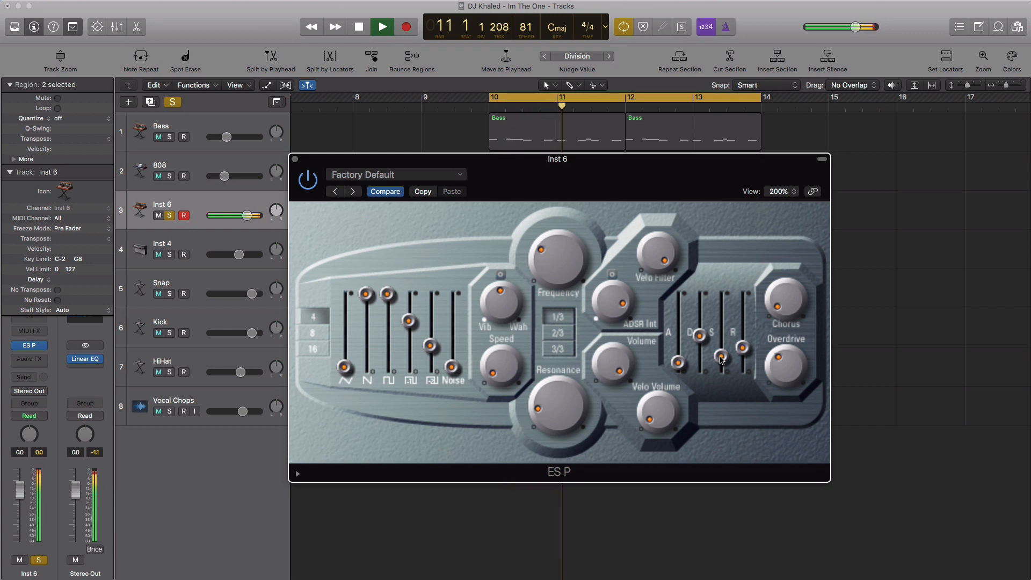
{"action": "key", "text": "space"}
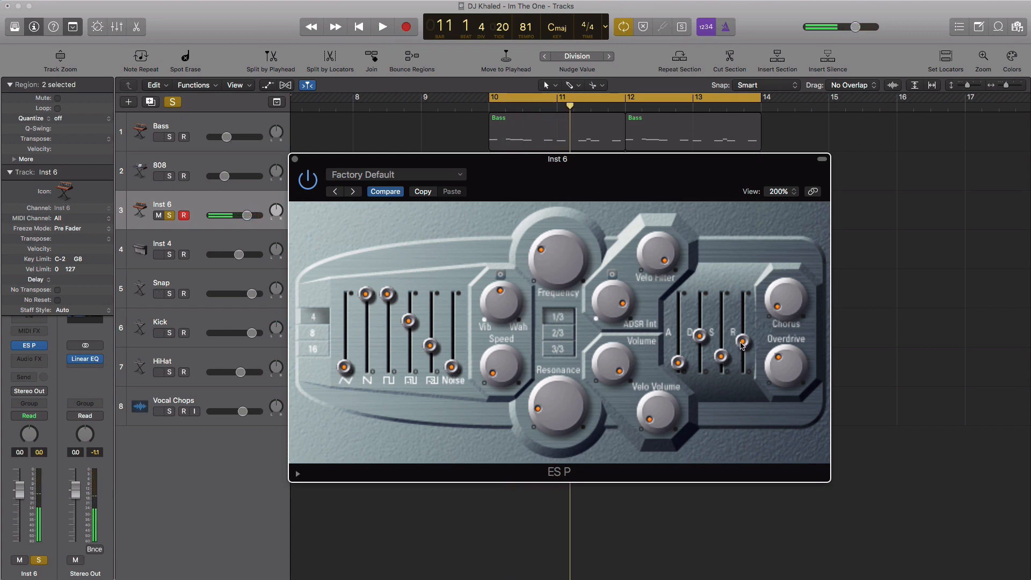
{"action": "key", "text": "space"}
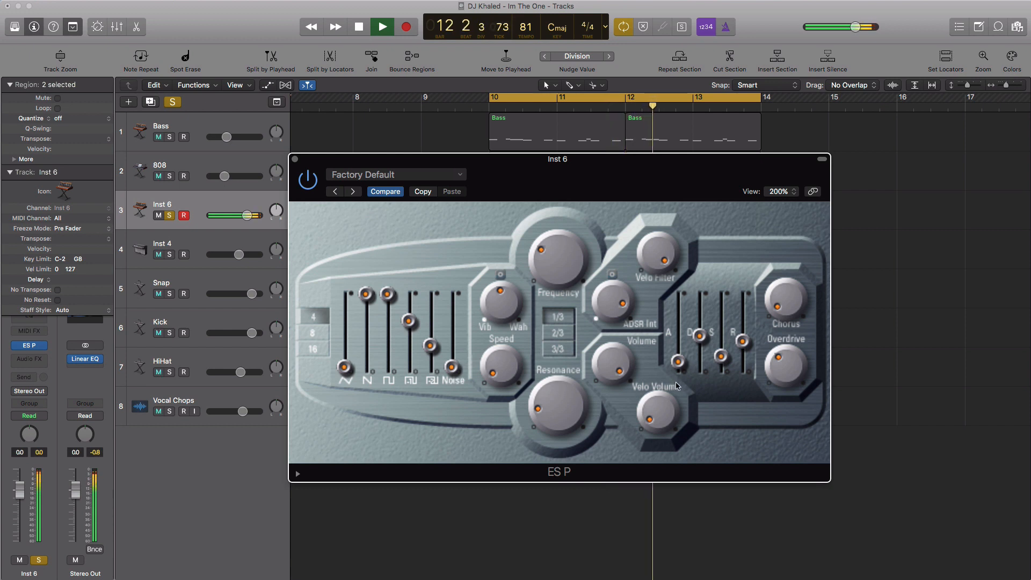
Step: Turn the ES P chorus up to a high amount and play the track to hear it
{"action": "key", "text": "space"}
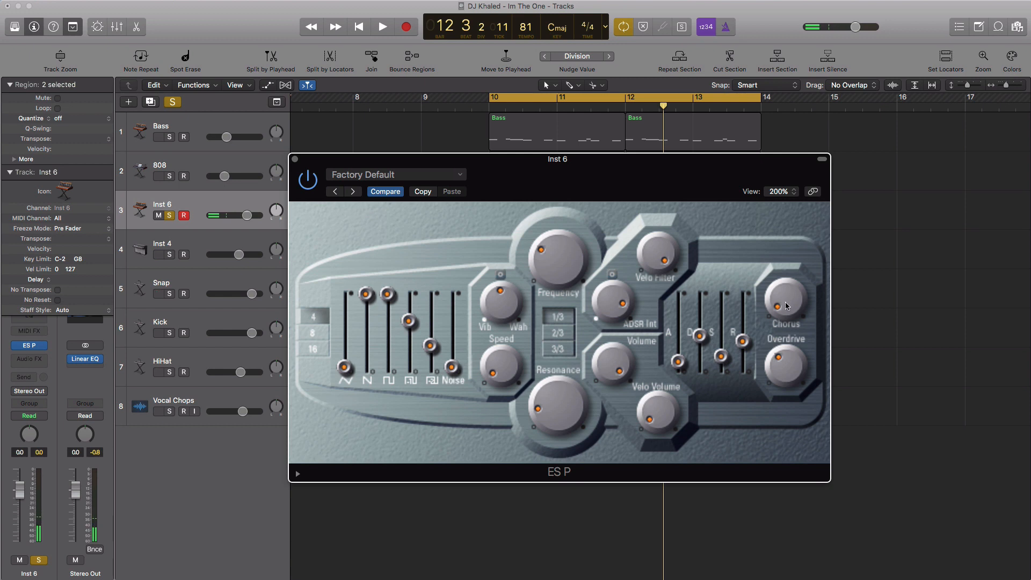
{"action": "key", "text": "space"}
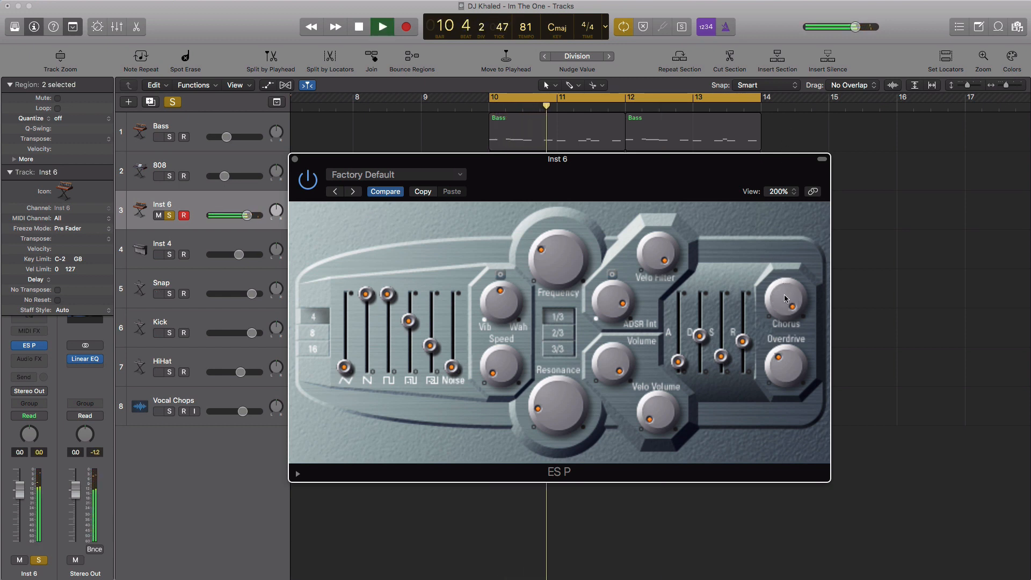
Step: Turn up the ES P overdrive, audition it, and lower the Inst 6 track volume to about -8.4 dB
{"action": "key", "text": "space"}
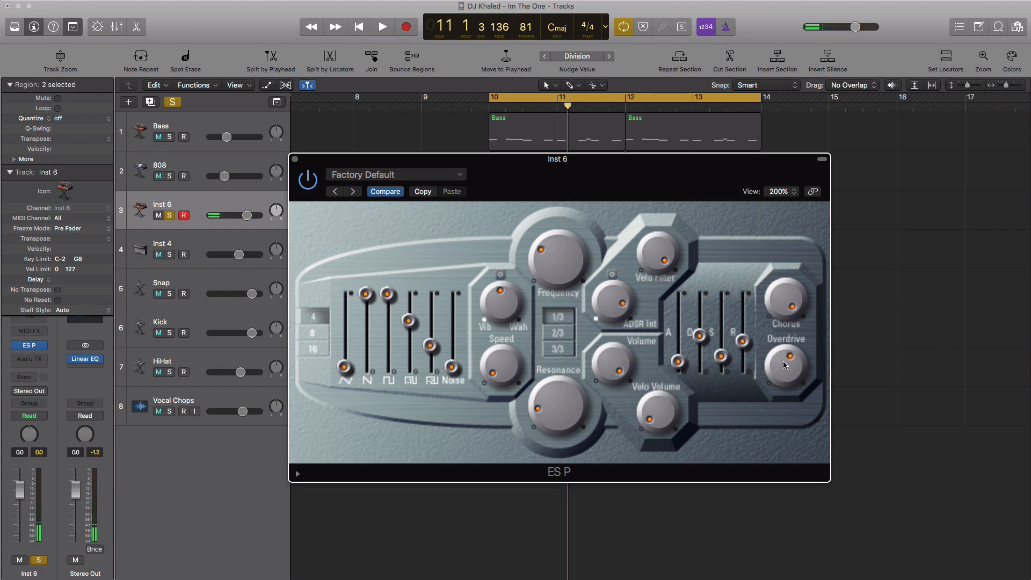
{"action": "key", "text": "space"}
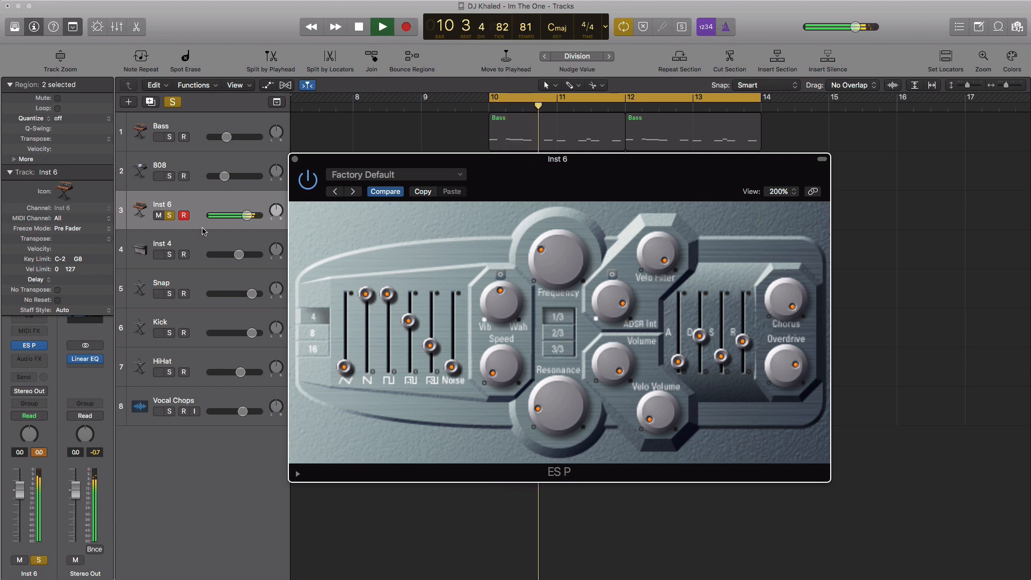
{"action": "left_click_drag", "start_coordinate": [247, 215], "coordinate": [231, 215]}
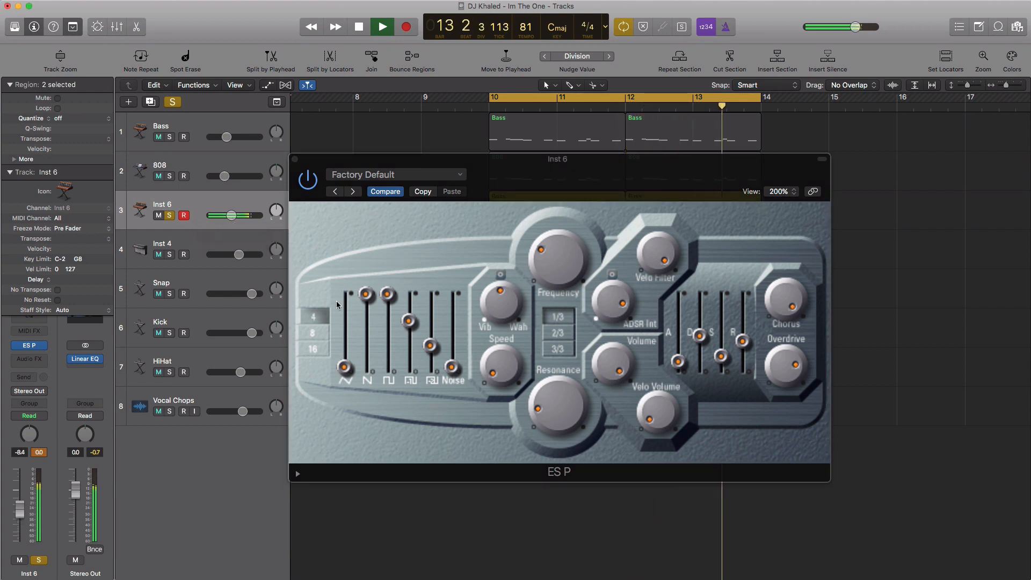
Step: Fine-tune the ES P resonance during playback, stop the track and close the synth
{"action": "left_click_drag", "start_coordinate": [549, 415], "coordinate": [549, 408]}
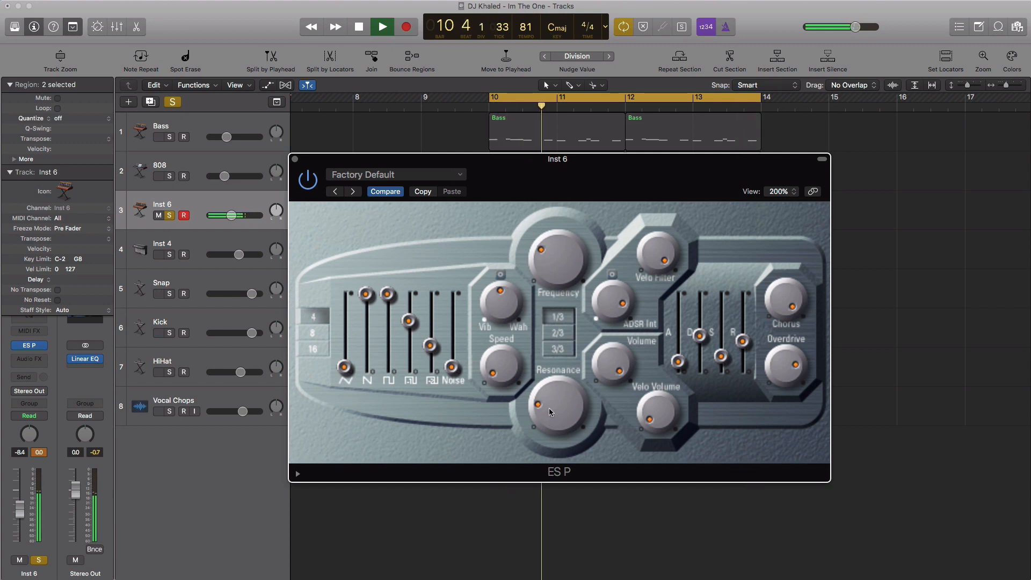
{"action": "left_click_drag", "start_coordinate": [542, 406], "coordinate": [543, 415]}
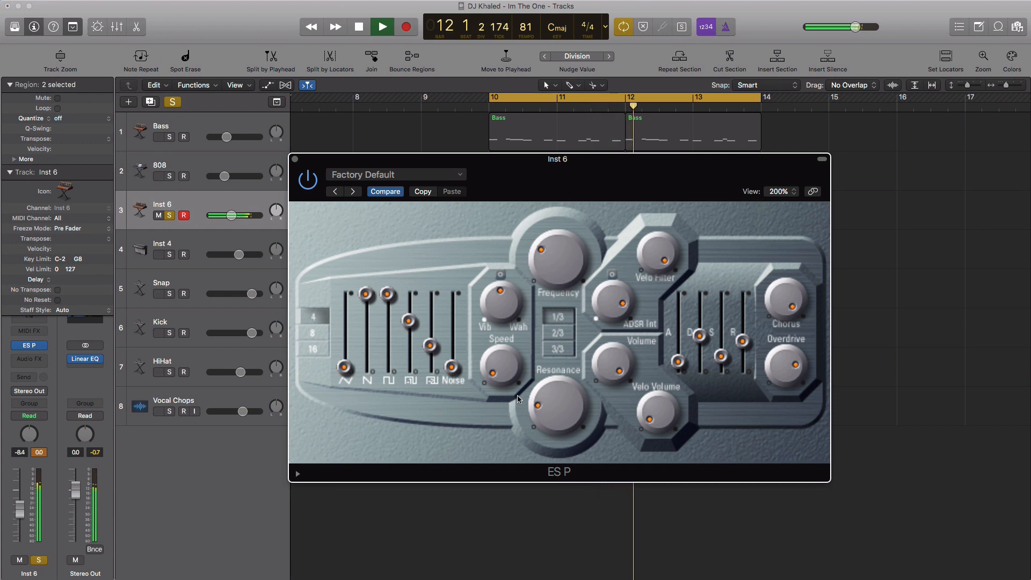
{"action": "key", "text": "space"}
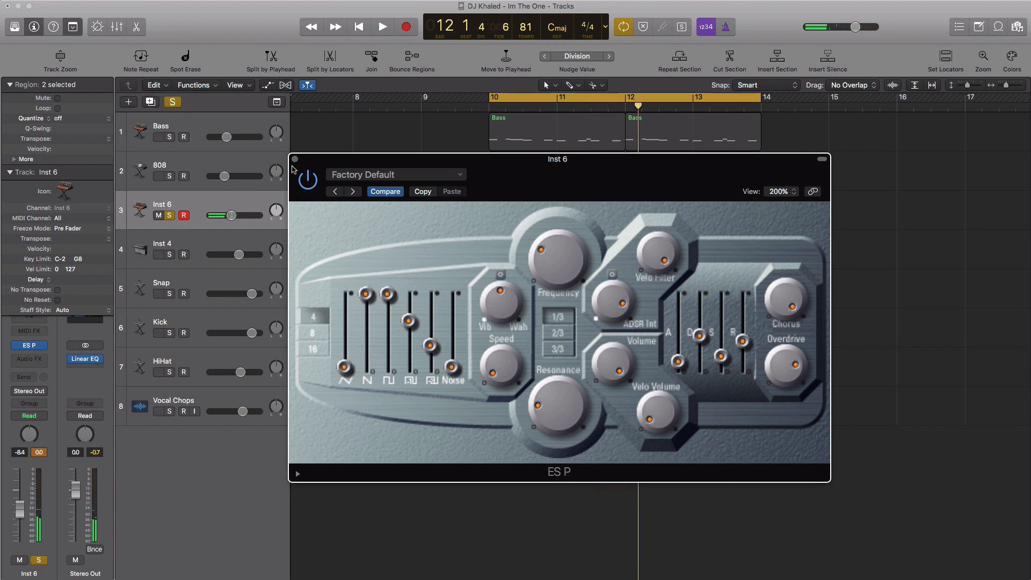
{"action": "left_click", "coordinate": [295, 160]}
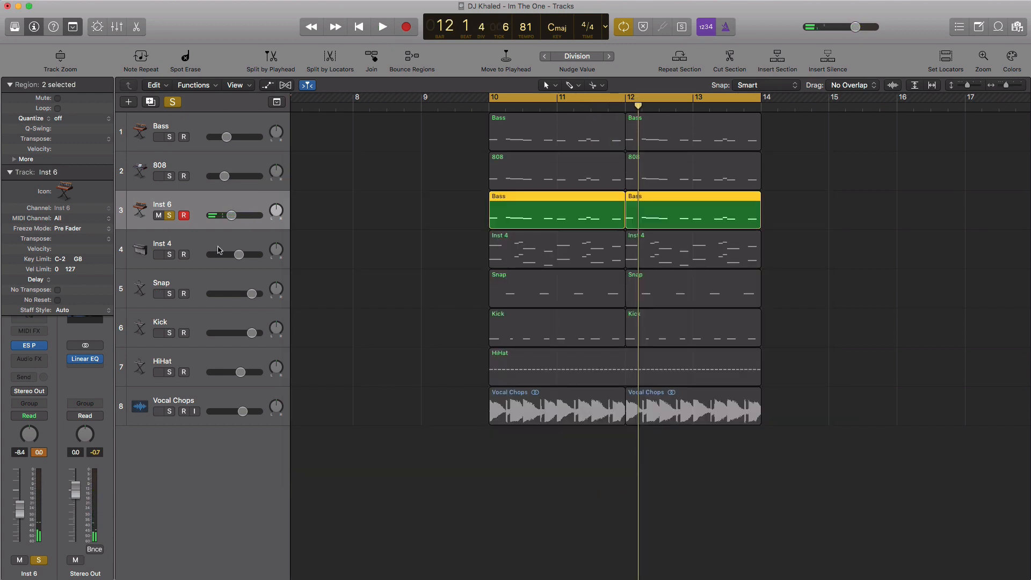
Step: Insert the Space Designer reverb as an audio effect on the Inst 6 track and move its window clear
{"action": "left_click", "coordinate": [44, 363]}
{"action": "mouse_move", "coordinate": [65, 506]}
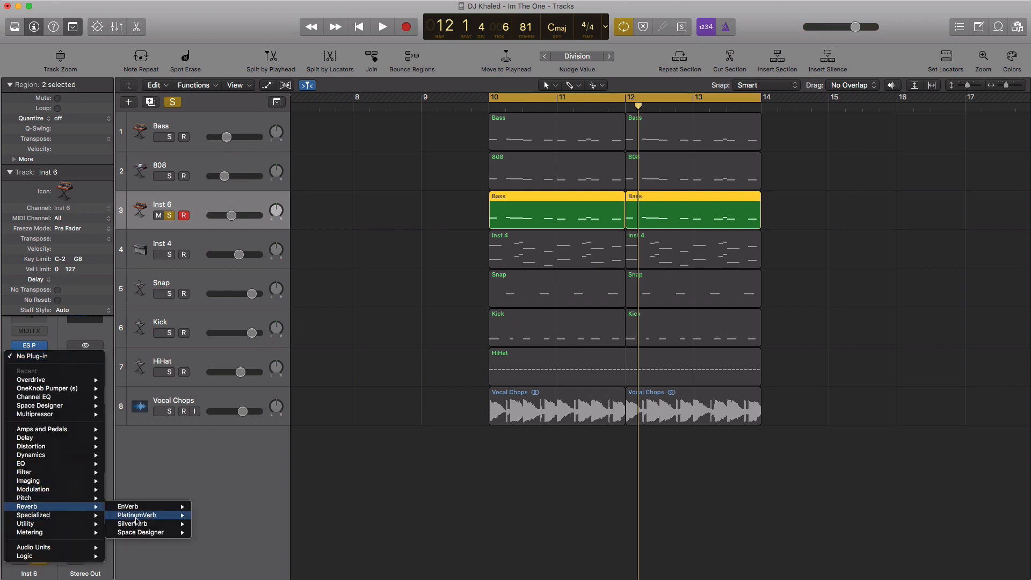
{"action": "left_click", "coordinate": [205, 534]}
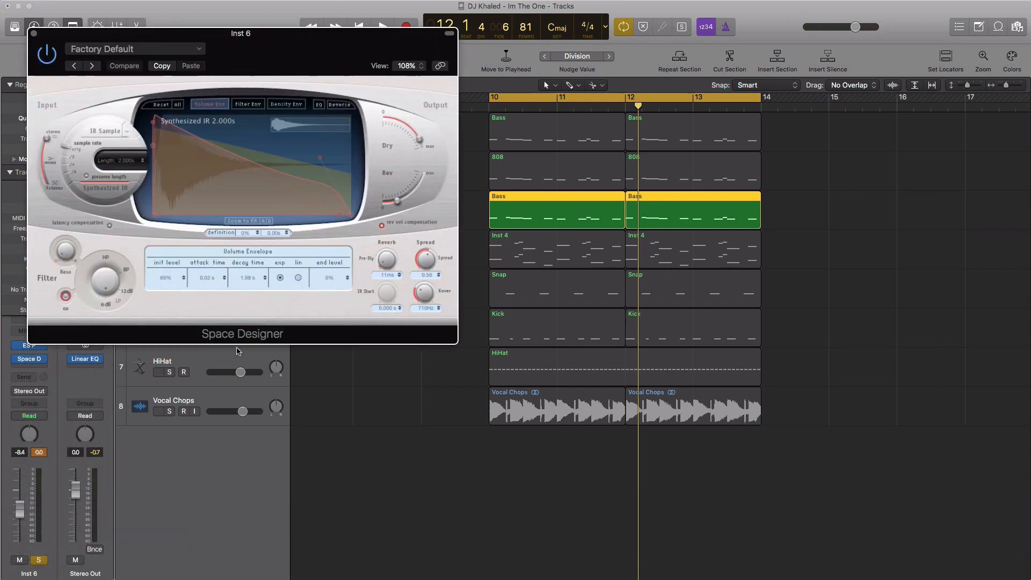
{"action": "left_click_drag", "start_coordinate": [272, 41], "coordinate": [497, 158]}
Step: Slightly lower the Space Designer reverb output and raise its dry output during playback, and close the plug-in
{"action": "key", "text": "space"}
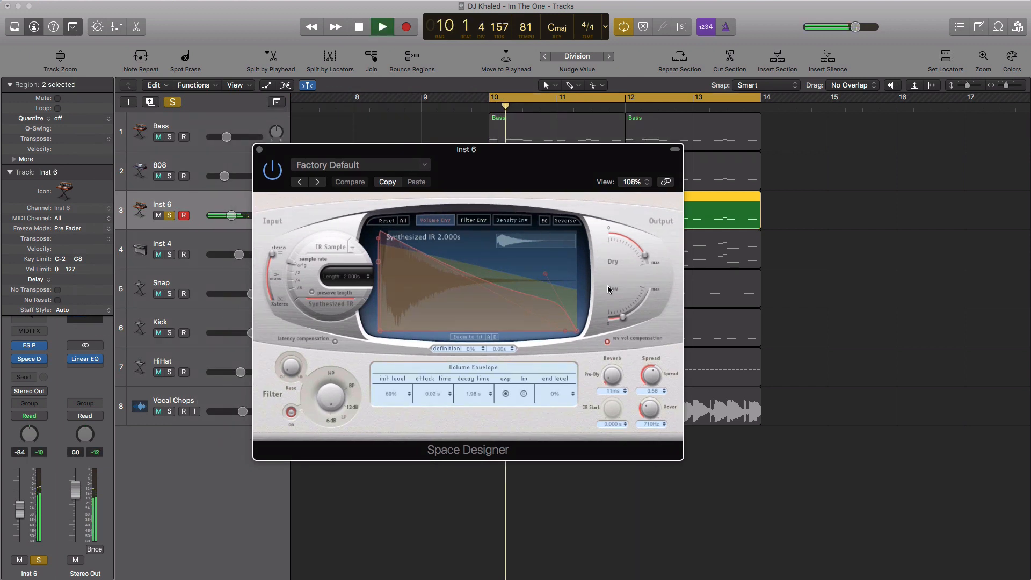
{"action": "left_click_drag", "start_coordinate": [621, 320], "coordinate": [620, 322]}
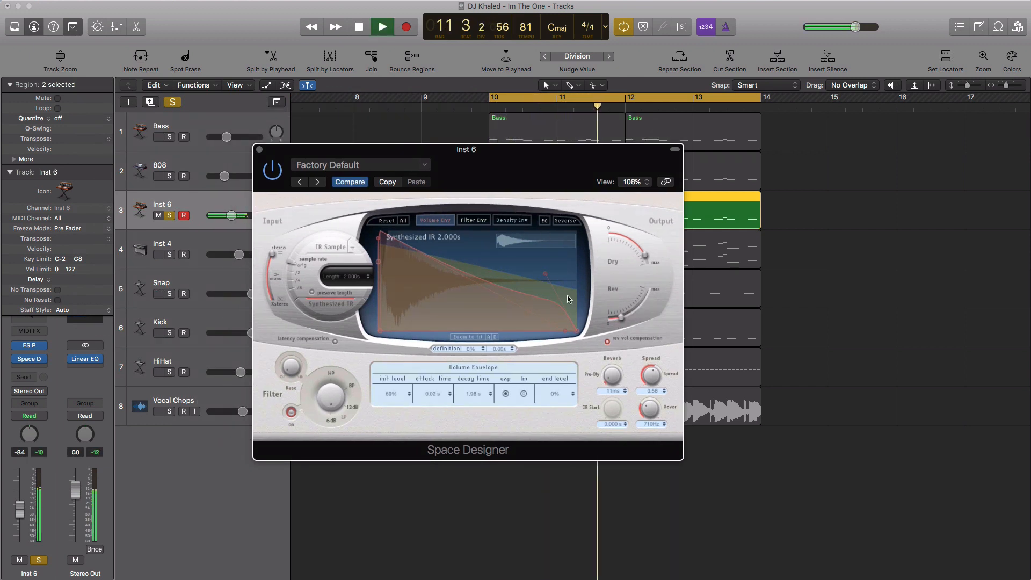
{"action": "left_click_drag", "start_coordinate": [646, 256], "coordinate": [649, 265]}
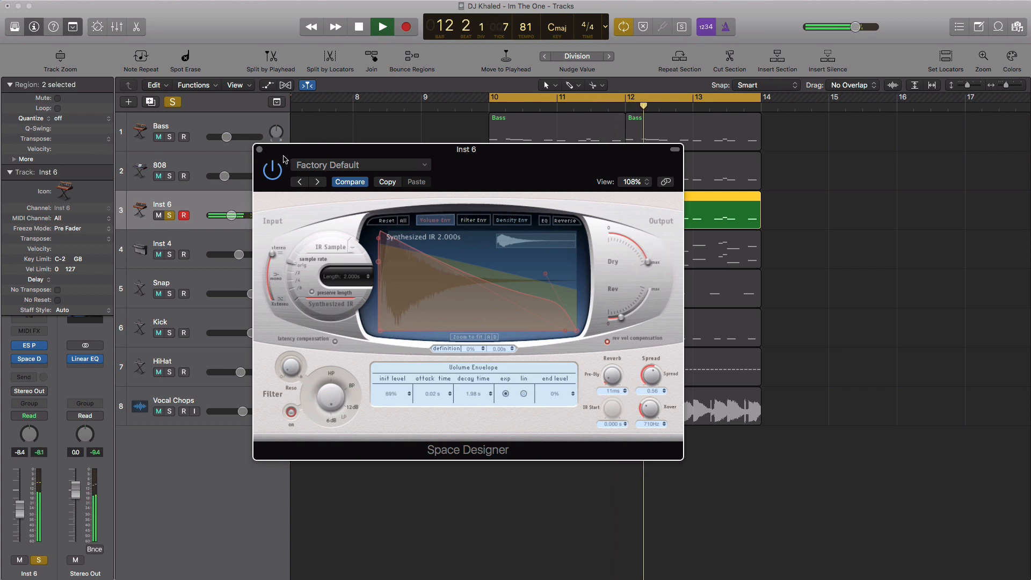
{"action": "left_click", "coordinate": [260, 149]}
{"action": "key", "text": "space"}
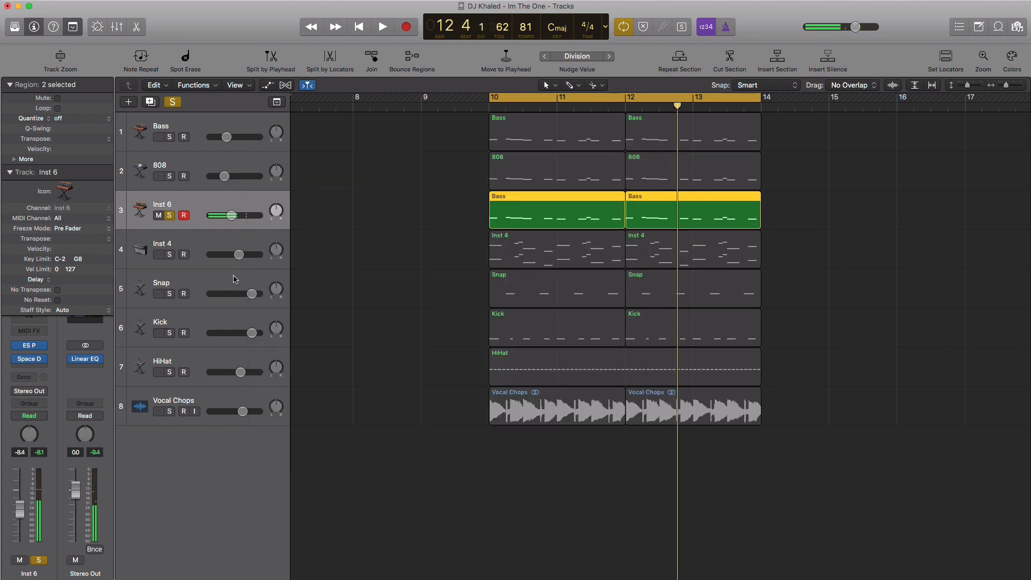
Step: Add the stereo Overdrive distortion after Space Designer on the Inst 6 track
{"action": "left_click", "coordinate": [43, 369]}
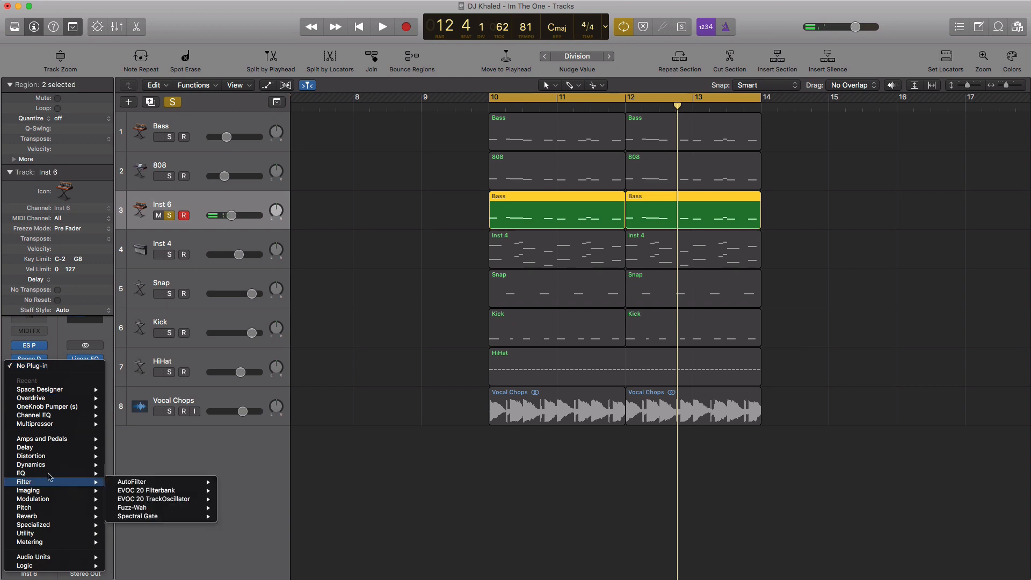
{"action": "mouse_move", "coordinate": [54, 456]}
{"action": "mouse_move", "coordinate": [123, 493]}
{"action": "left_click", "coordinate": [208, 491]}
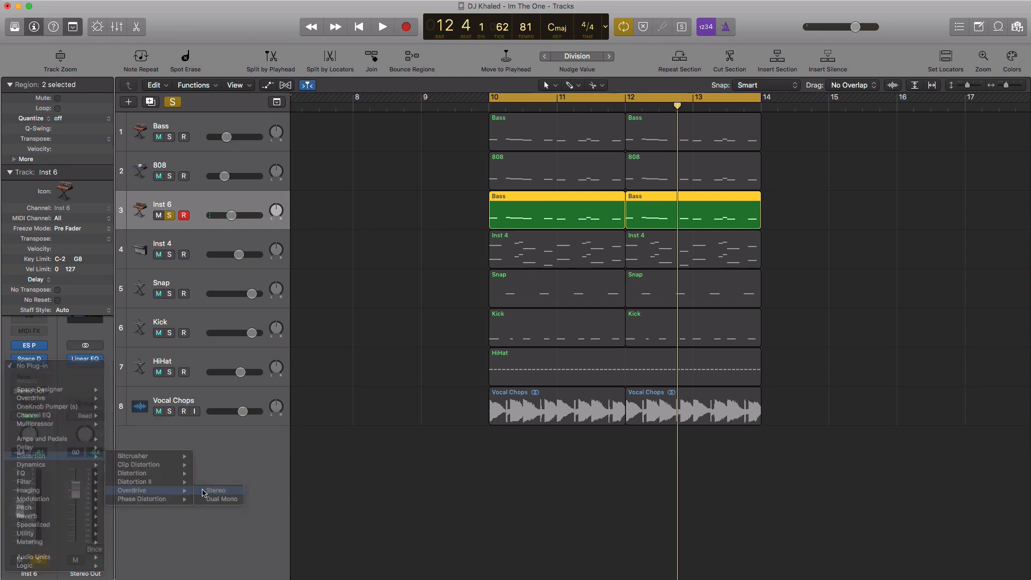
{"action": "left_click_drag", "start_coordinate": [277, 59], "coordinate": [661, 202]}
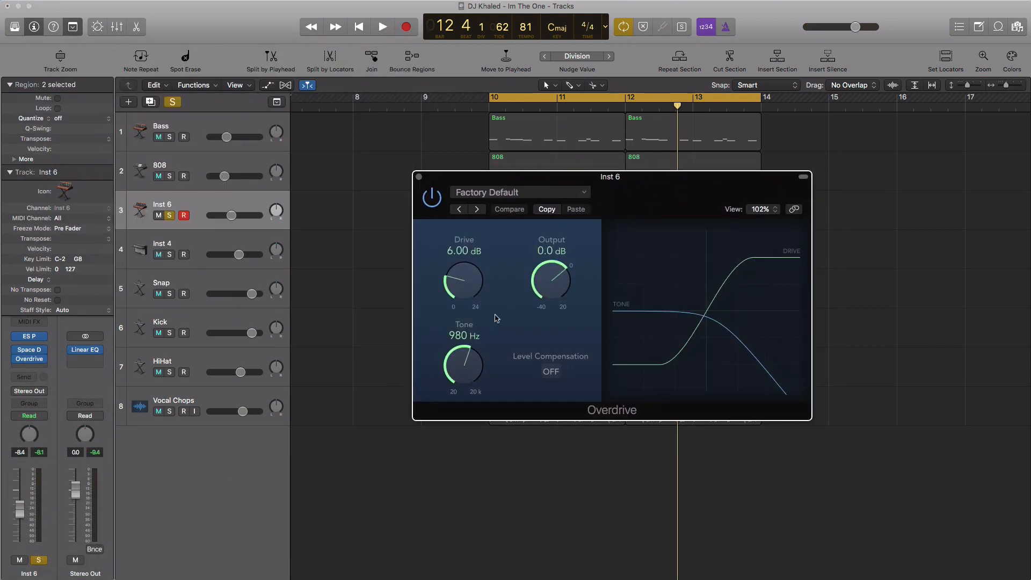
Step: Set the Overdrive tone to 20000 Hz and its drive to 4 dB, playing the bass to check
{"action": "left_click_drag", "start_coordinate": [469, 370], "coordinate": [460, 228]}
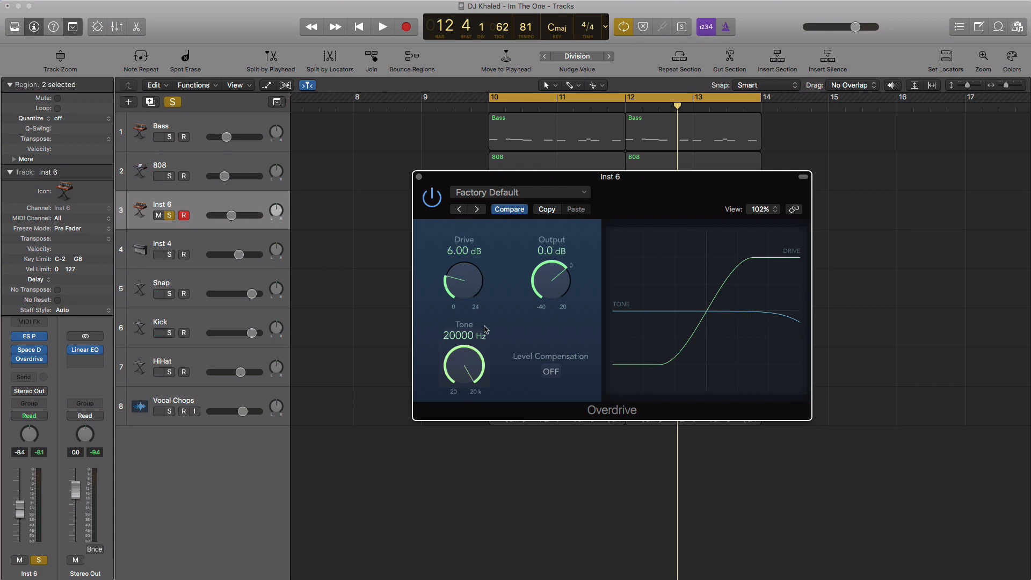
{"action": "key", "text": "space"}
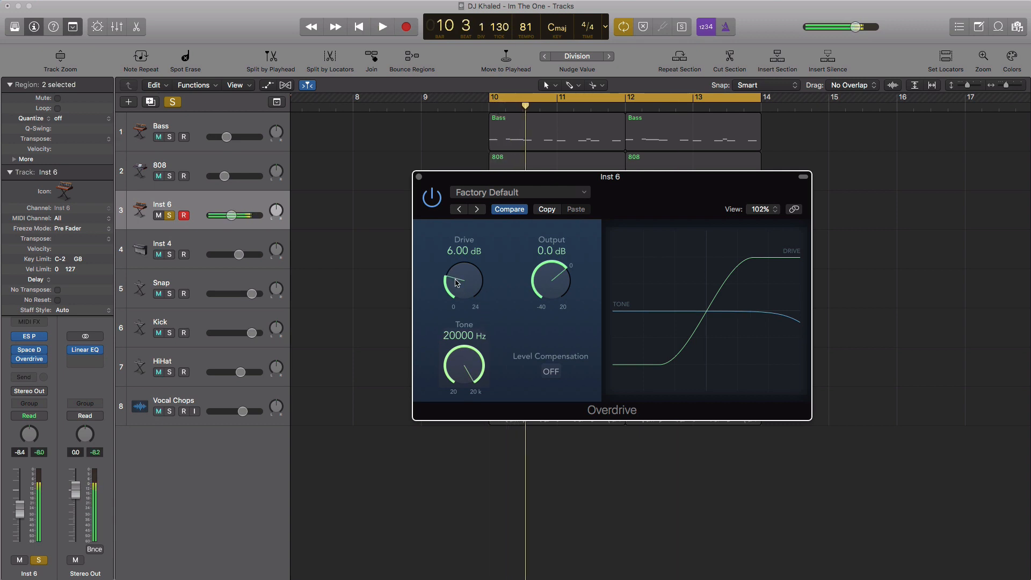
{"action": "left_click_drag", "start_coordinate": [456, 283], "coordinate": [454, 291]}
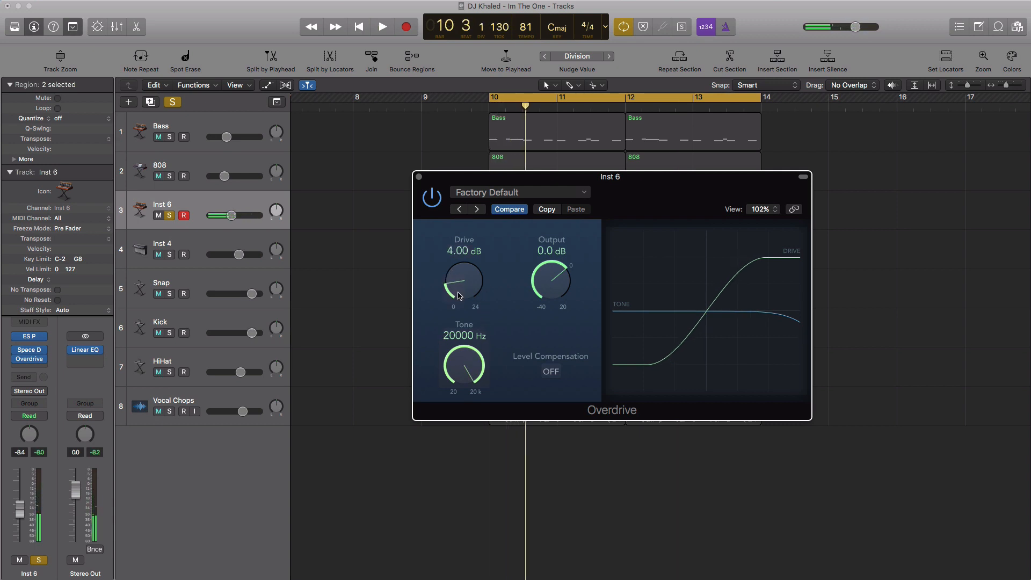
Step: Lower the Inst 6 track volume to about -11.8 dB with the bass playing and close the Overdrive
{"action": "left_click_drag", "start_coordinate": [232, 216], "coordinate": [228, 215]}
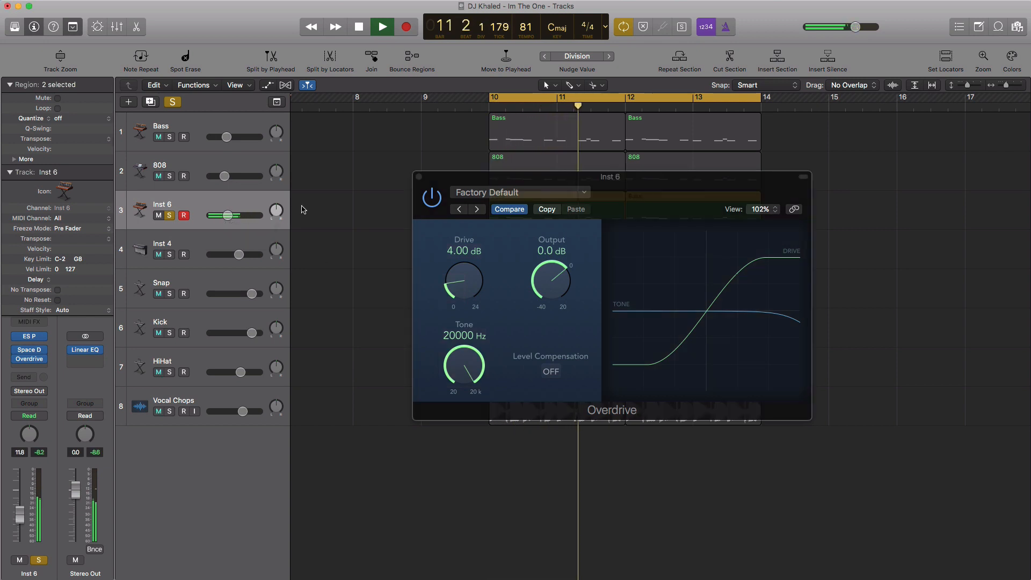
{"action": "left_click", "coordinate": [419, 177]}
{"action": "key", "text": "space"}
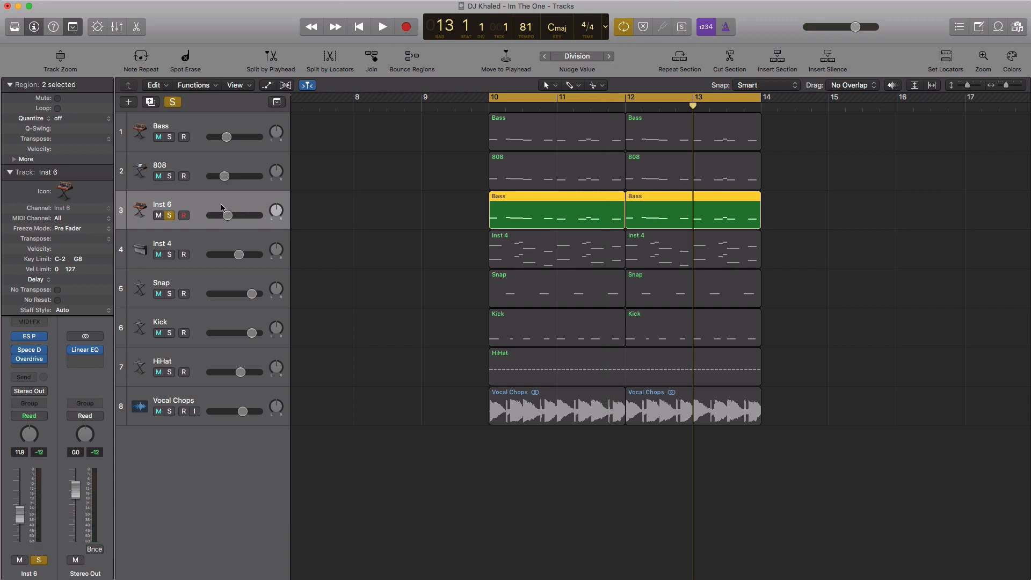
Step: Add a stereo Tape Delay to the Inst 6 track and choose its EDM Delay preset
{"action": "left_click", "coordinate": [47, 371]}
{"action": "mouse_move", "coordinate": [52, 451]}
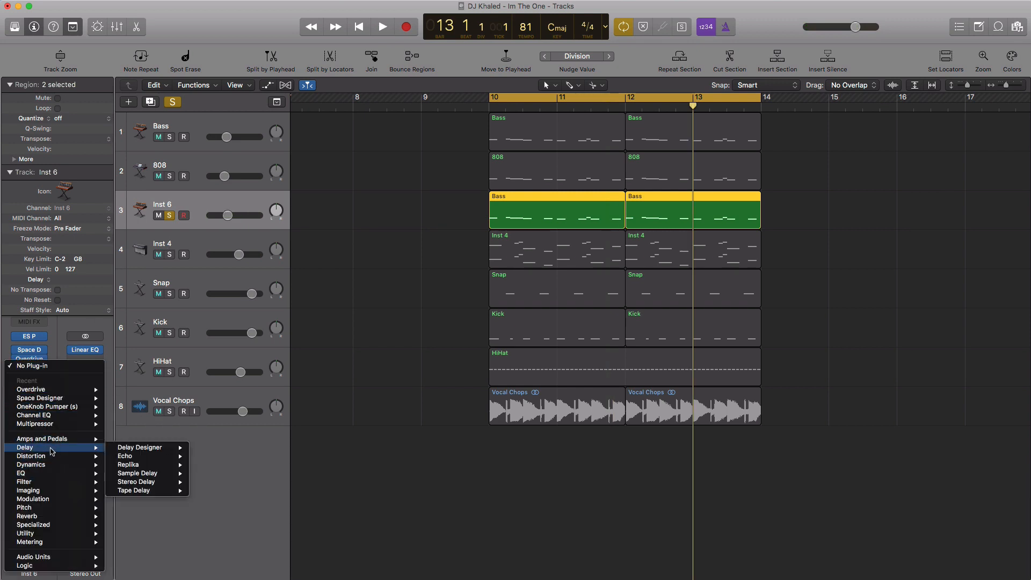
{"action": "mouse_move", "coordinate": [140, 491]}
{"action": "left_click", "coordinate": [212, 490]}
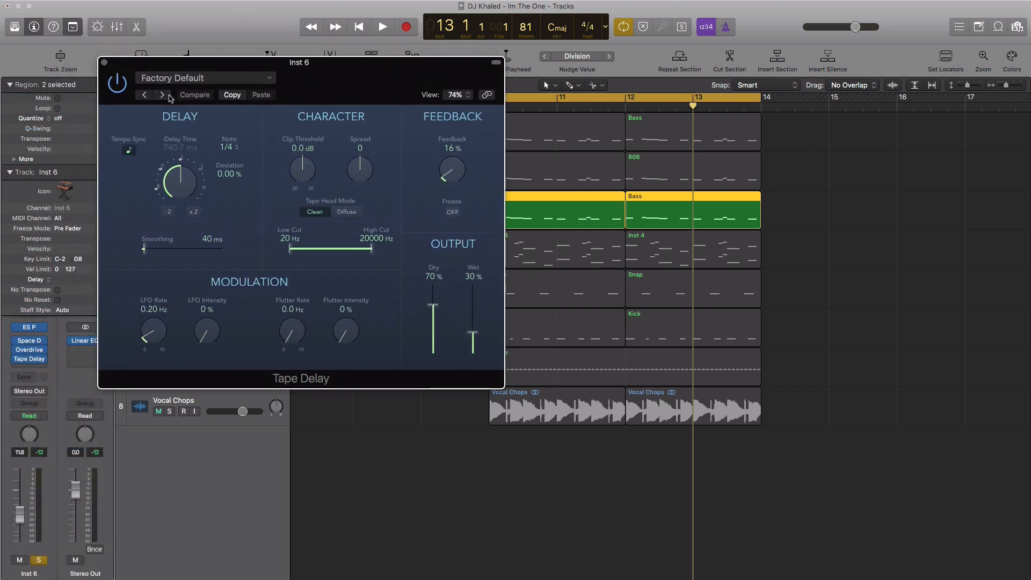
{"action": "left_click", "coordinate": [168, 95]}
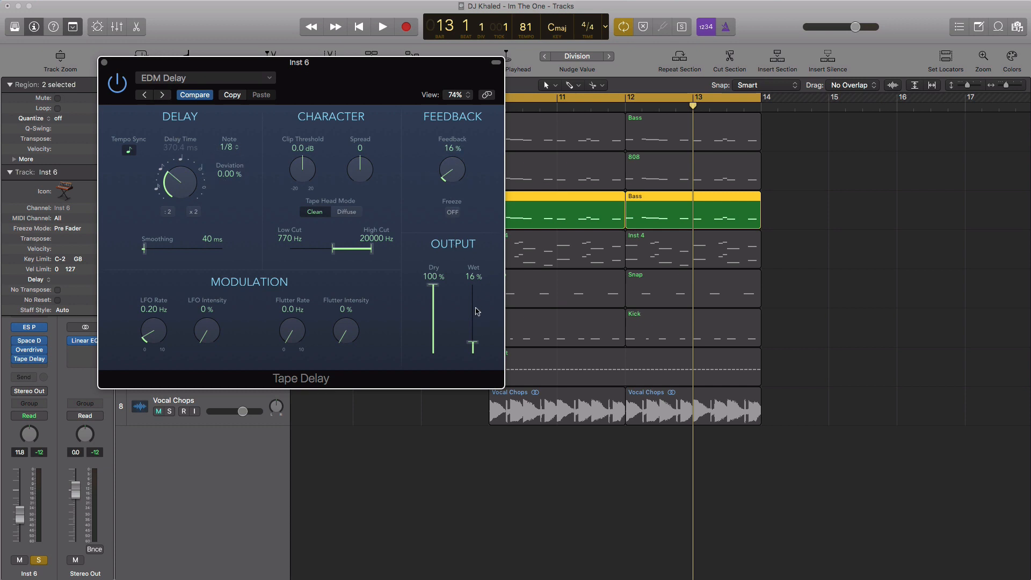
Step: Reduce the Tape Delay wet output to 10% during playback, and close the plug-in
{"action": "key", "text": "space"}
{"action": "left_click_drag", "start_coordinate": [473, 344], "coordinate": [473, 351]}
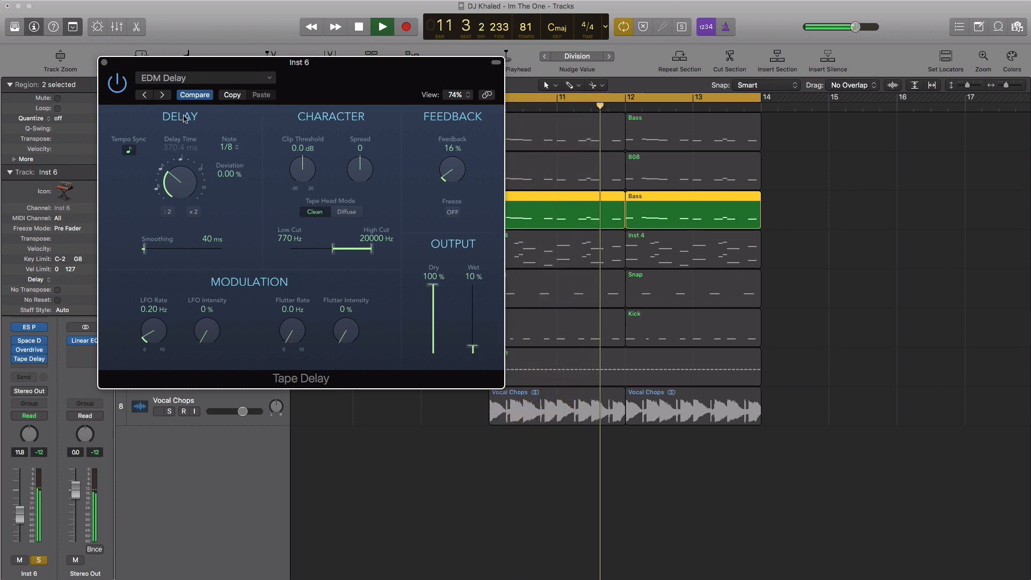
{"action": "left_click", "coordinate": [104, 63]}
{"action": "key", "text": "space"}
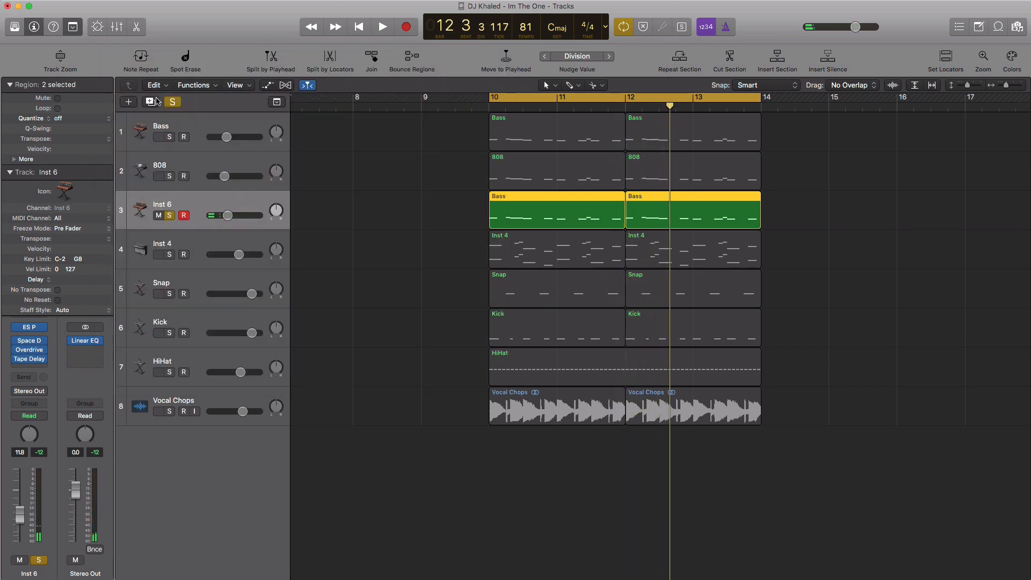
Step: Create a new software instrument track below Inst 6 and load the ES2 synth on it
{"action": "left_click", "coordinate": [128, 102]}
{"action": "key", "text": "Return"}
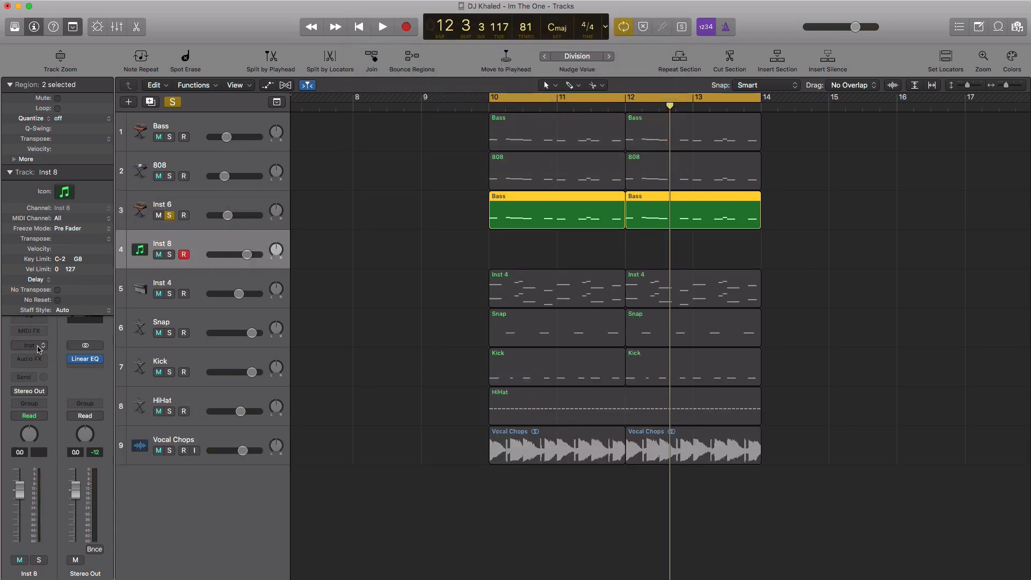
{"action": "left_click", "coordinate": [38, 348]}
{"action": "left_click", "coordinate": [35, 375]}
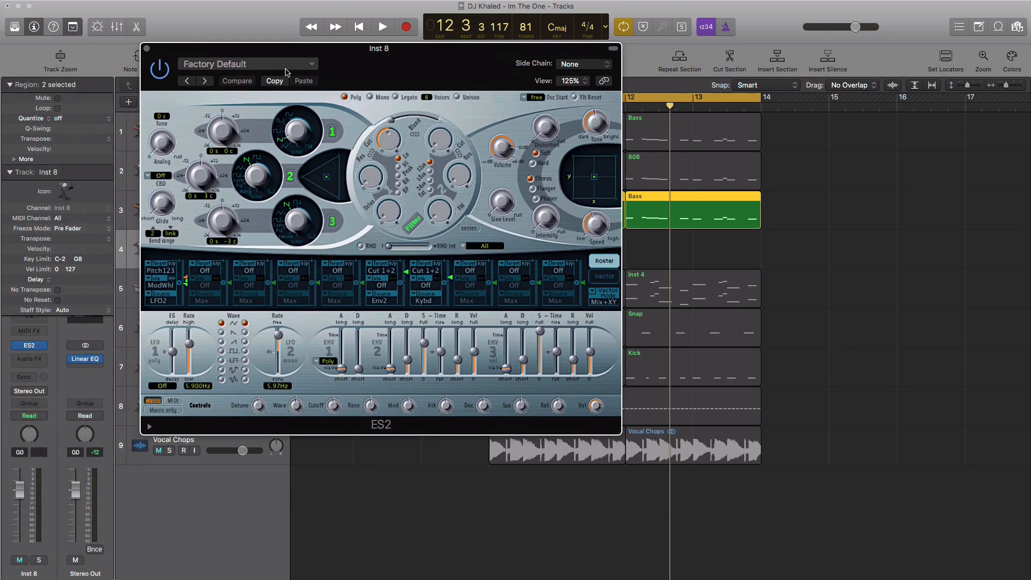
Step: Load the 808 preset in the ES2 and move its window clear of the upper track regions
{"action": "left_click", "coordinate": [283, 67]}
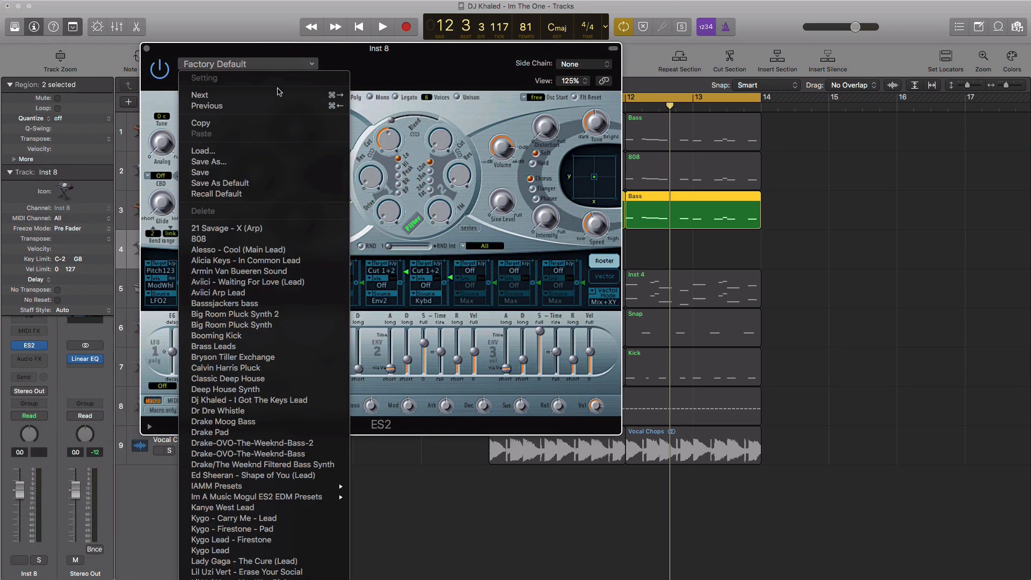
{"action": "left_click", "coordinate": [223, 239]}
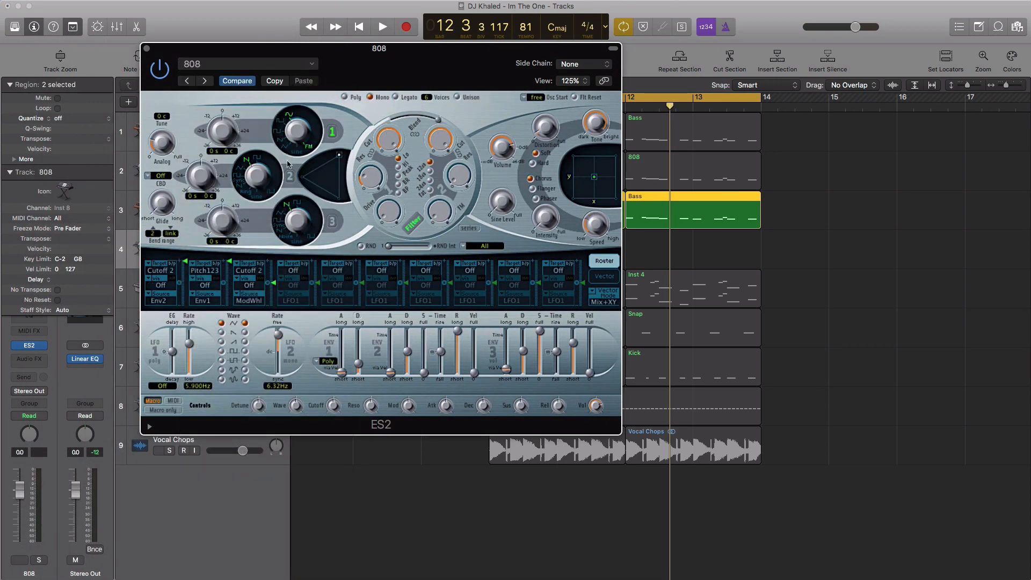
{"action": "left_click_drag", "start_coordinate": [171, 57], "coordinate": [546, 353]}
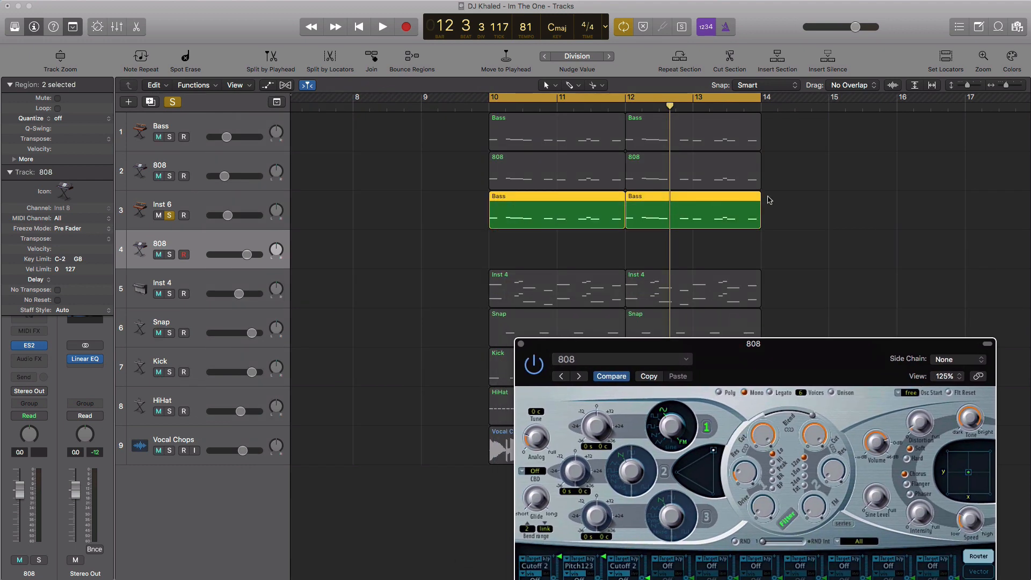
Step: Copy both Bass regions from Inst 6 onto the new 808 track, solo it instead of Inst 6 and audition it
{"action": "left_click_drag", "start_coordinate": [795, 175], "coordinate": [562, 242]}
{"action": "left_click", "coordinate": [169, 255]}
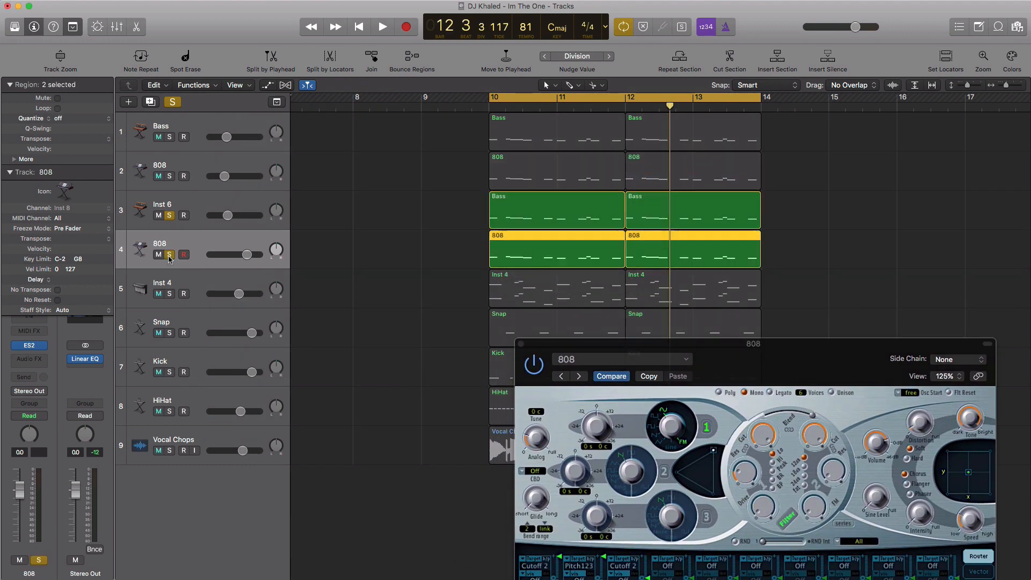
{"action": "left_click", "coordinate": [170, 217]}
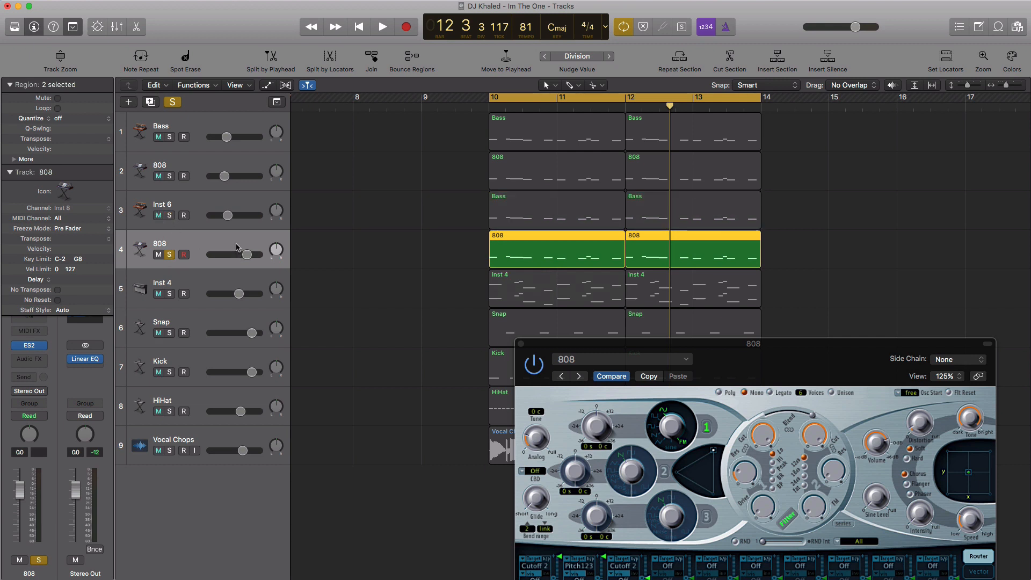
{"action": "key", "text": "space"}
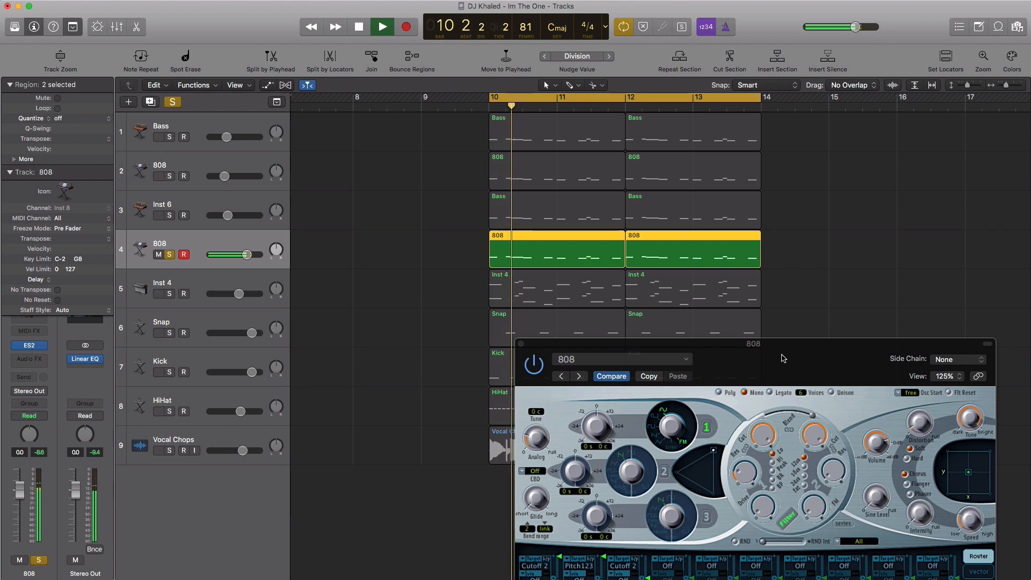
{"action": "key", "text": "space"}
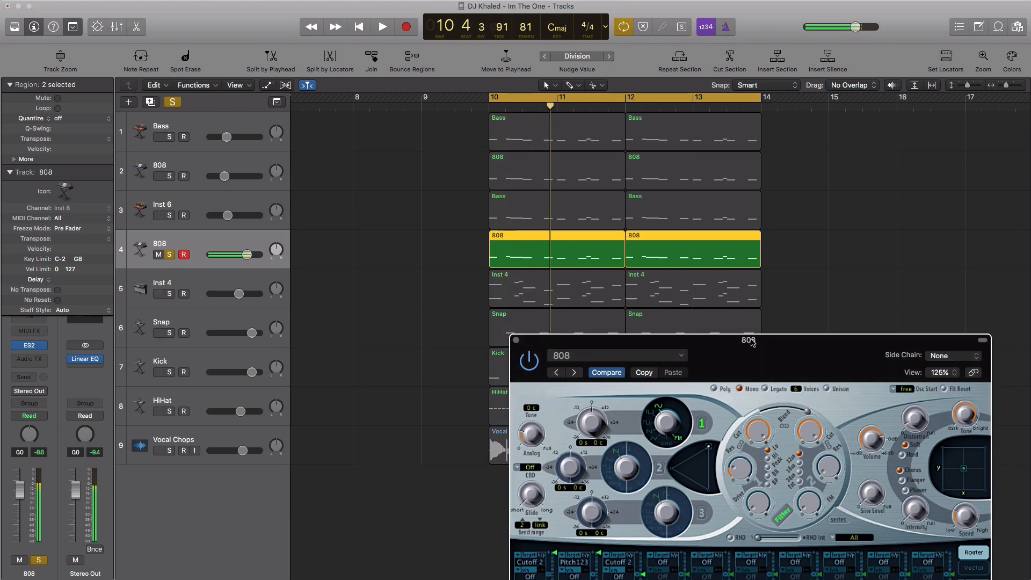
Step: Move the ES2 window up to show all its controls, raise its Sine Level and audition the 808 track
{"action": "left_click_drag", "start_coordinate": [782, 359], "coordinate": [535, 138]}
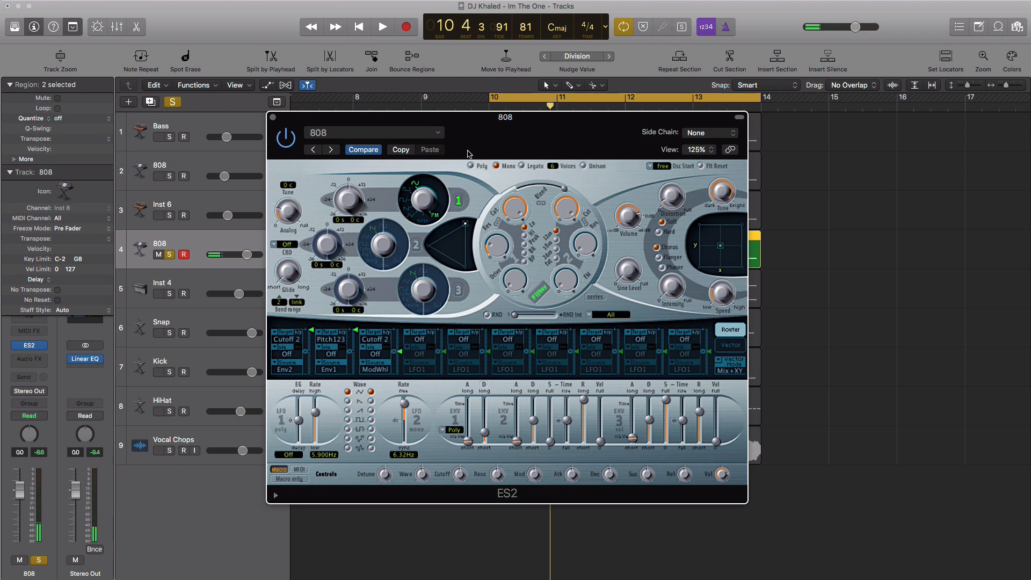
{"action": "key", "text": "space"}
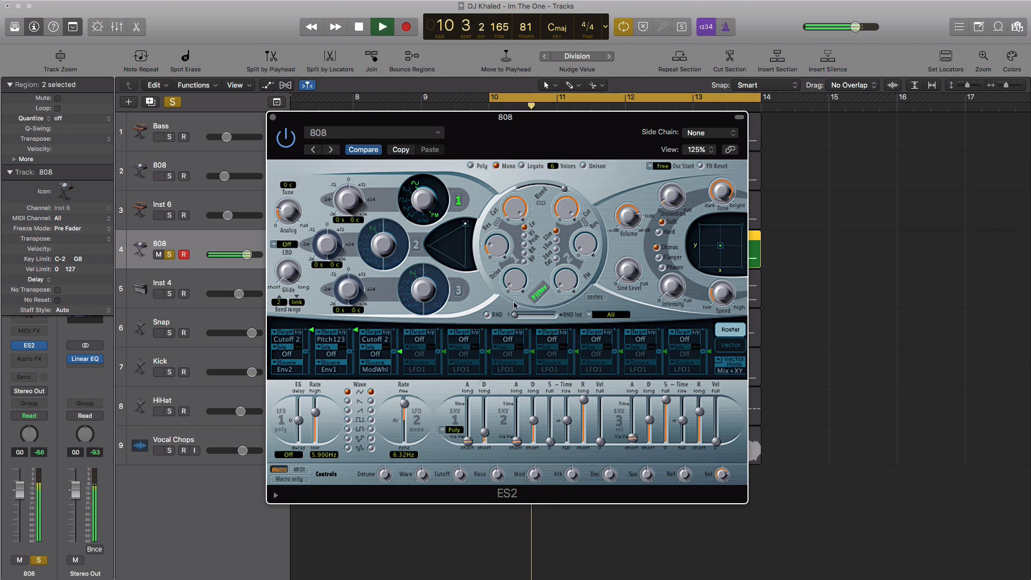
{"action": "key", "text": "space"}
{"action": "left_click_drag", "start_coordinate": [631, 276], "coordinate": [621, 159]}
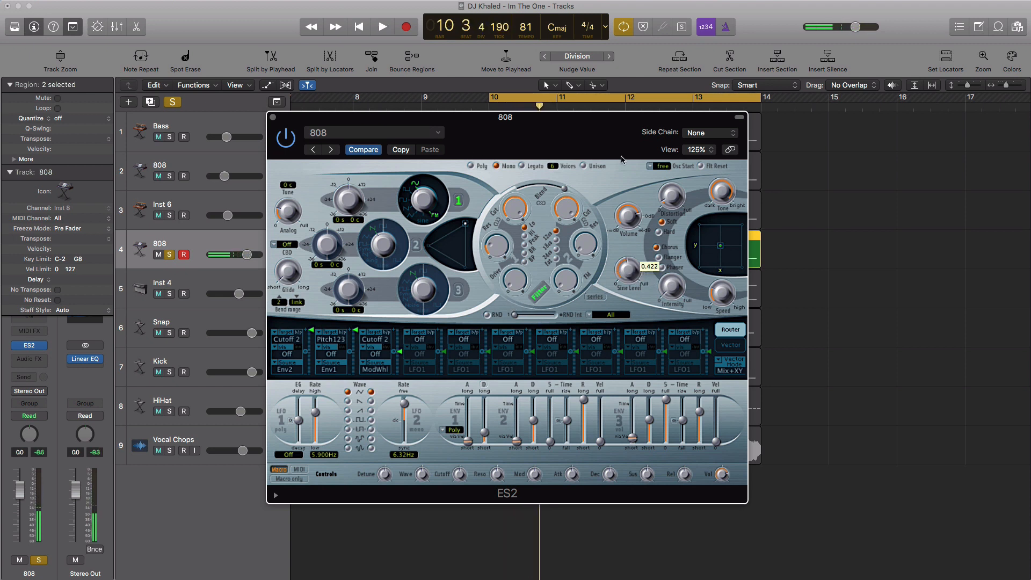
{"action": "key", "text": "space"}
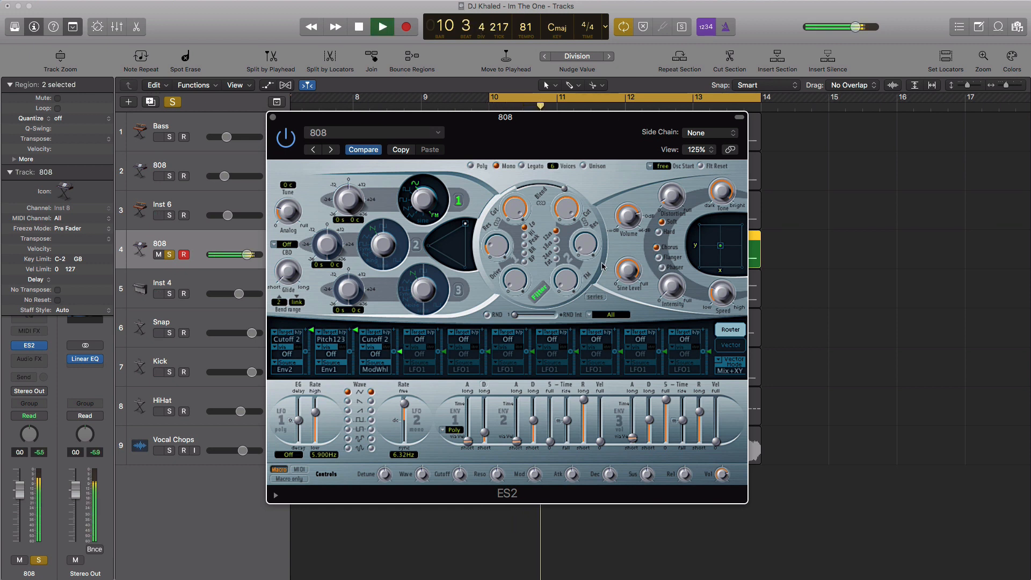
{"action": "key", "text": "space"}
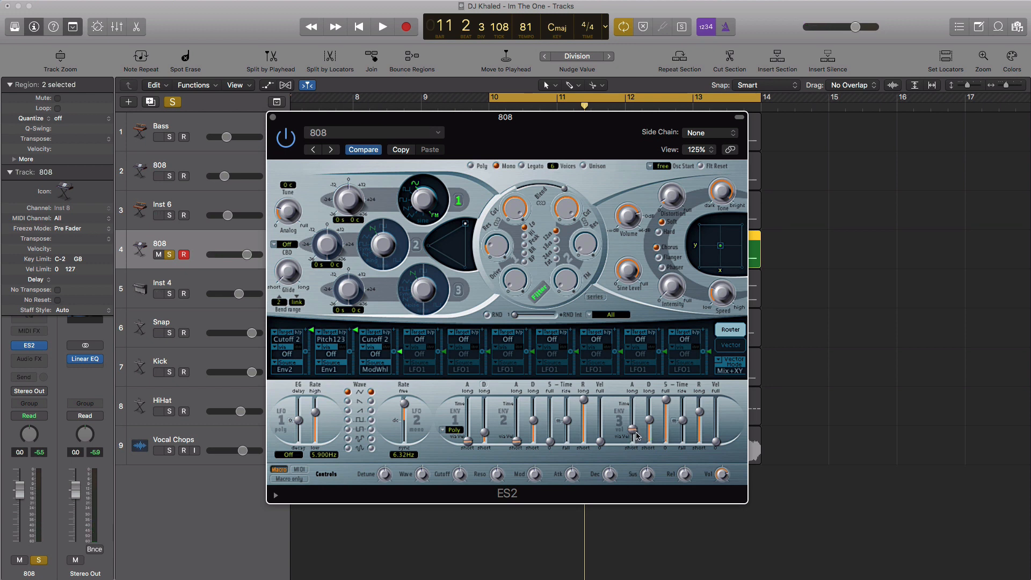
Step: Raise Envelope 3's attack slightly, lower its sustain to about halfway, set its release to 7.70 ms, then audition and close the ES2
{"action": "key", "text": "space"}
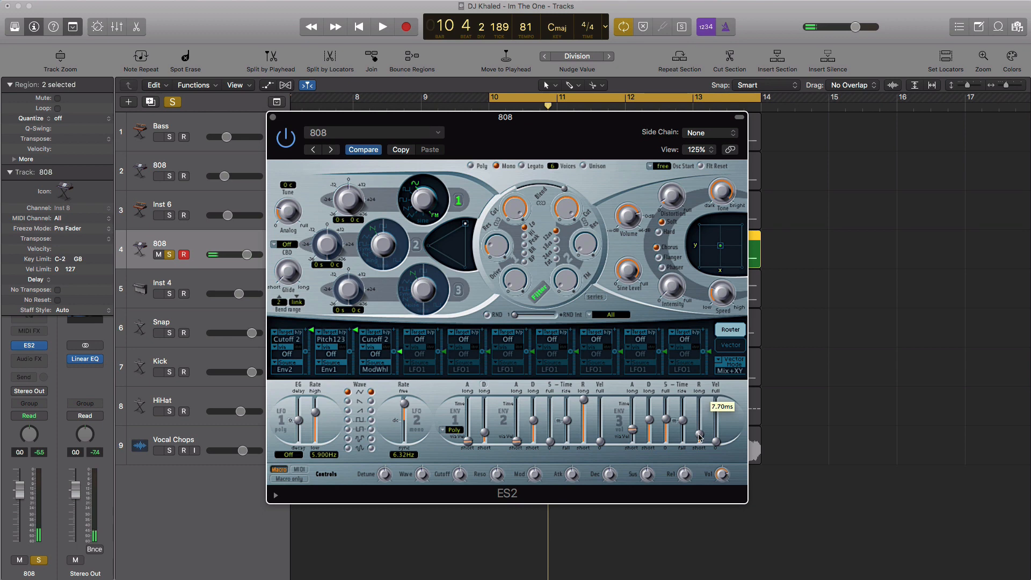
{"action": "key", "text": "space"}
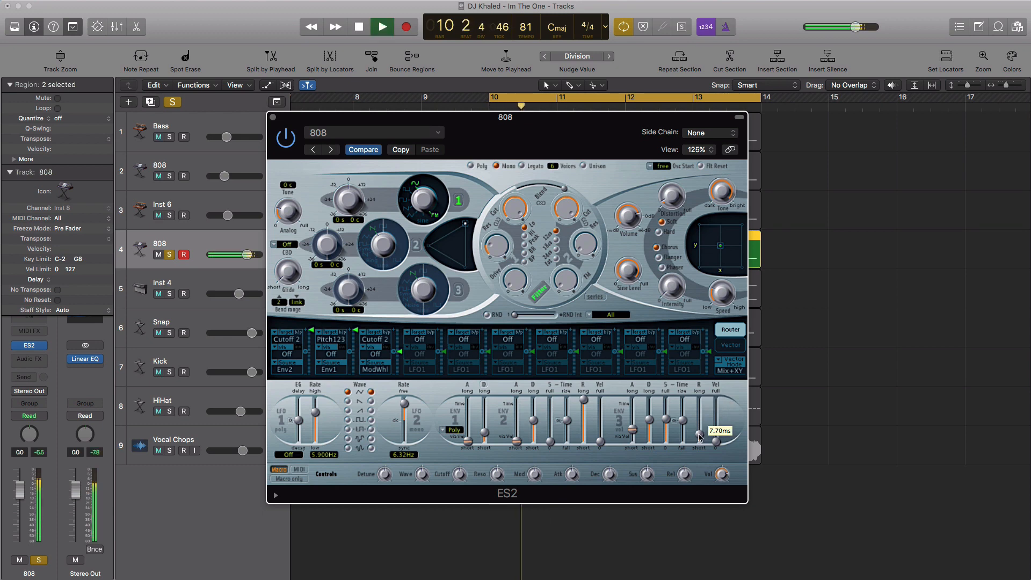
{"action": "left_click", "coordinate": [273, 117]}
{"action": "key", "text": "space"}
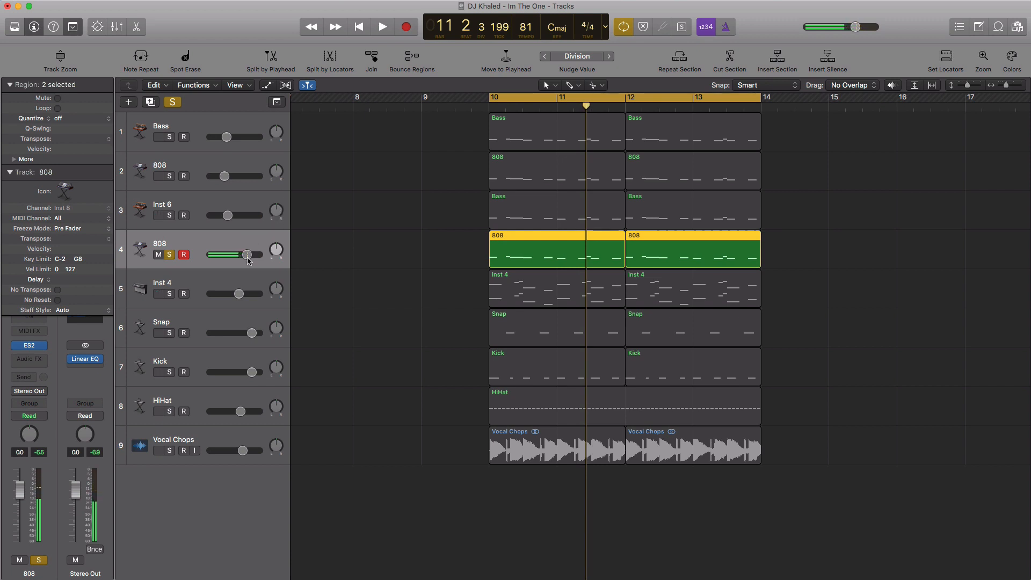
Step: Lower the new 808 track's volume to -12.0 dB and solo Inst 6 alongside it to balance both during playback
{"action": "left_click_drag", "start_coordinate": [247, 256], "coordinate": [233, 256]}
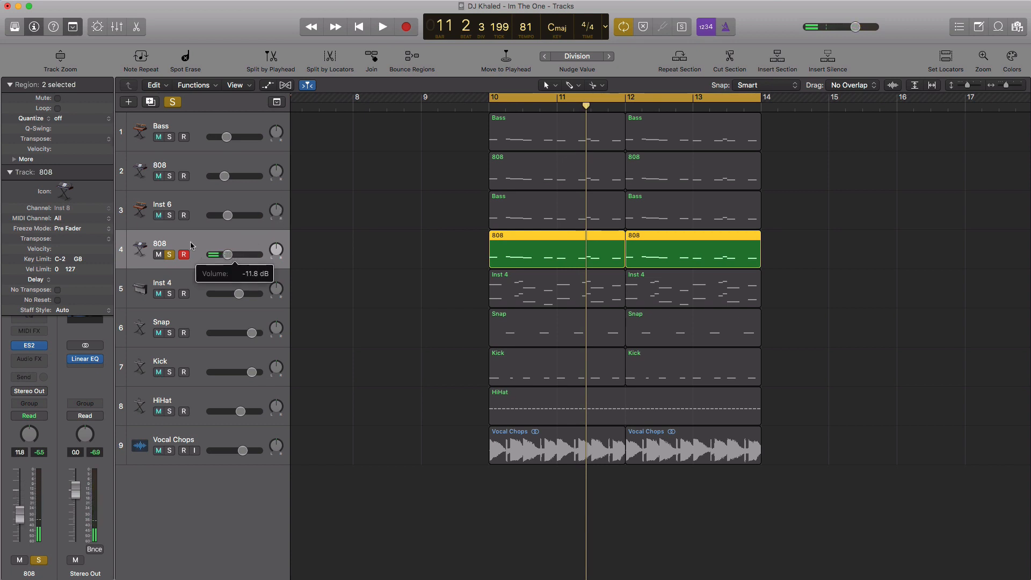
{"action": "left_click", "coordinate": [169, 216]}
{"action": "key", "text": "space"}
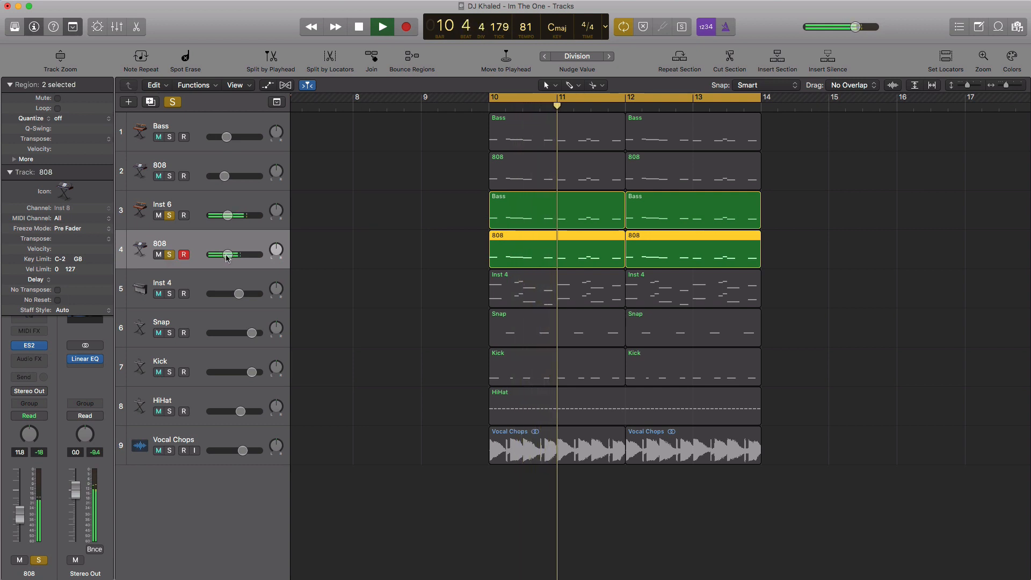
{"action": "left_click_drag", "start_coordinate": [226, 258], "coordinate": [227, 258]}
Step: Compare the soloed Inst 6 bass with and without the new 808 layer by muting and unmuting that layer during playback
{"action": "left_click", "coordinate": [158, 255]}
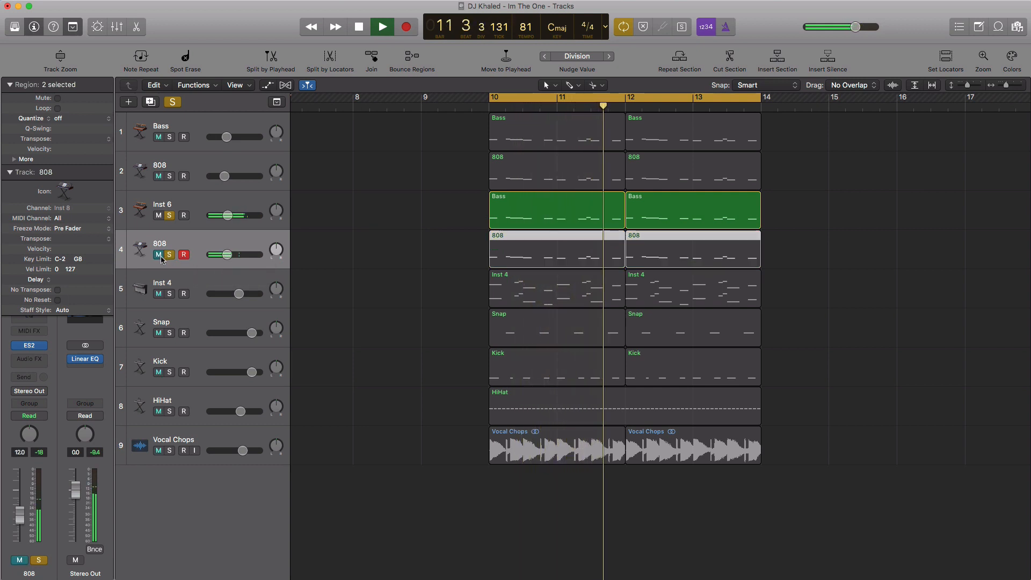
{"action": "left_click", "coordinate": [159, 254]}
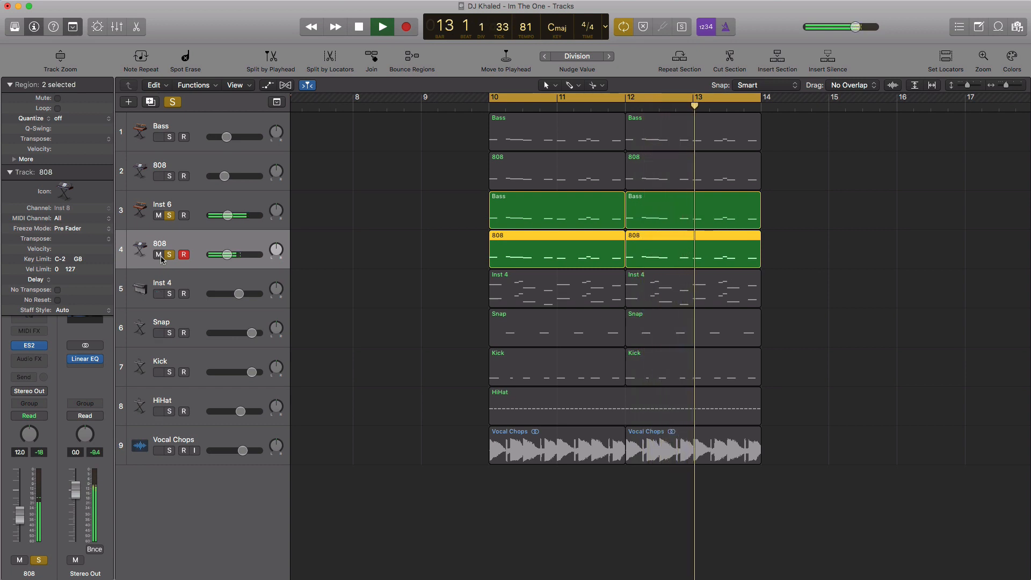
{"action": "left_click", "coordinate": [159, 255]}
{"action": "left_click", "coordinate": [158, 254]}
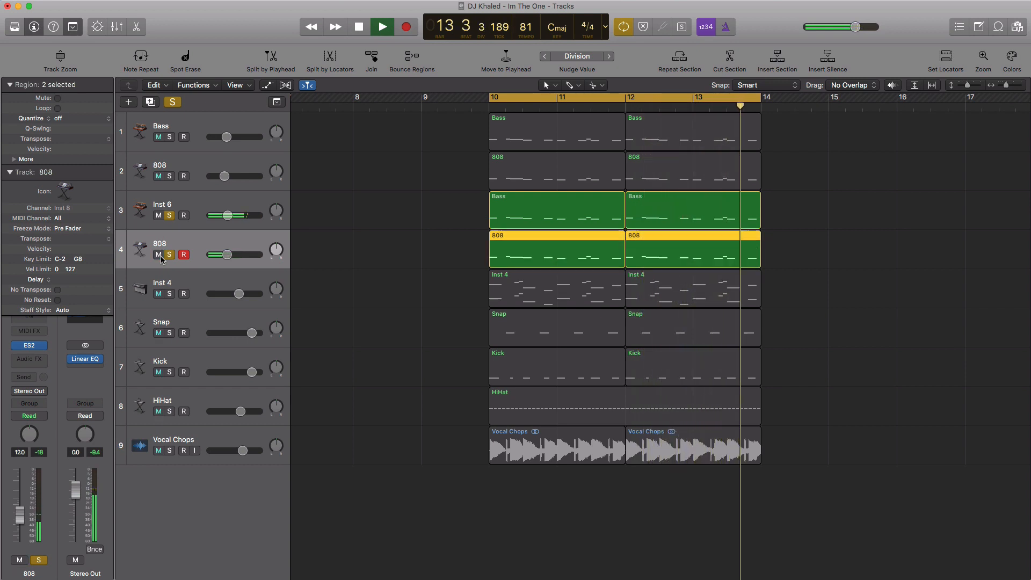
{"action": "key", "text": "space"}
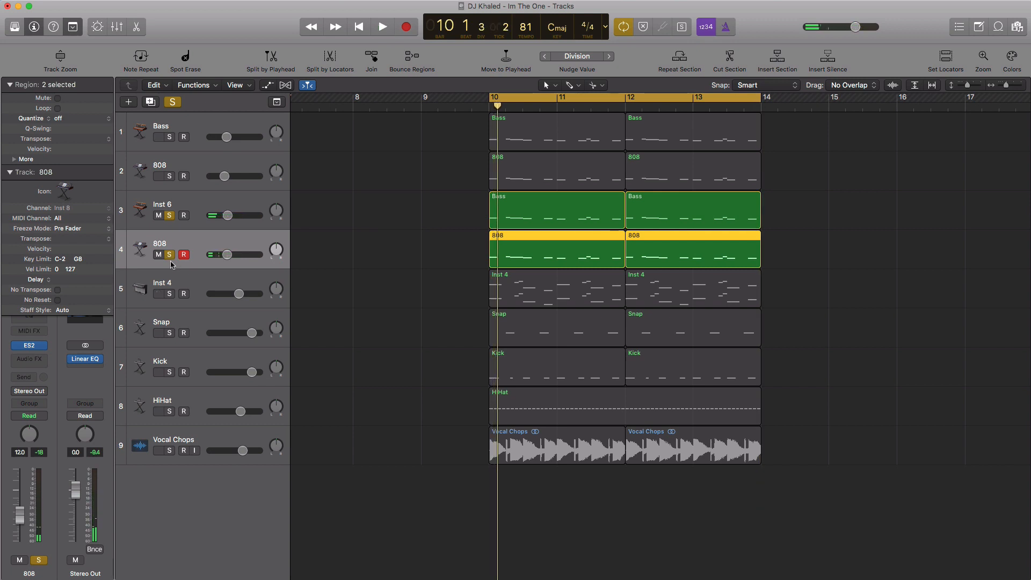
Step: Add Inst 4, Snap, Kick and HiHat one after another to the soloed bass tracks during playback
{"action": "left_click", "coordinate": [170, 295]}
{"action": "key", "text": "space"}
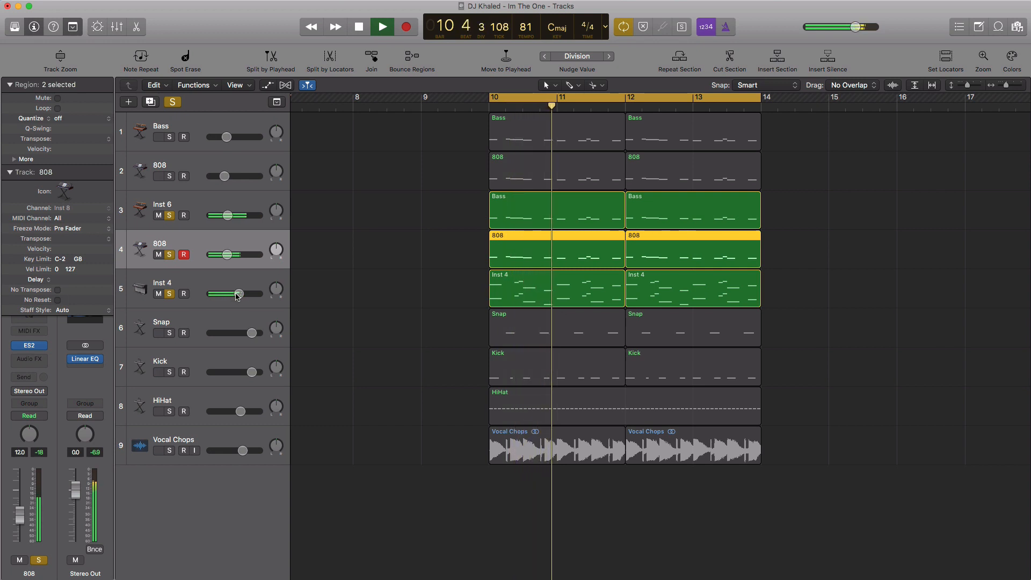
{"action": "left_click", "coordinate": [169, 333]}
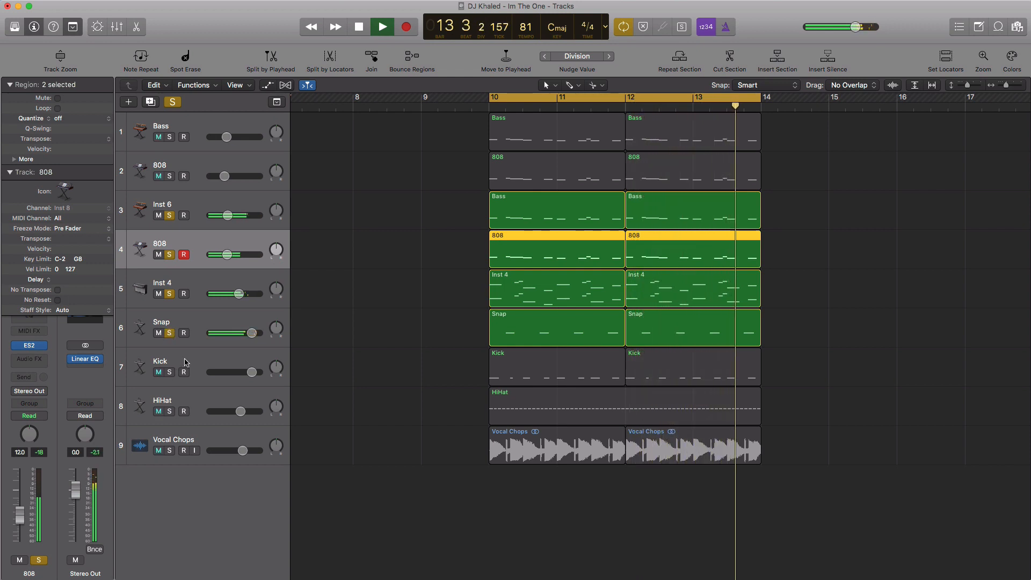
{"action": "left_click", "coordinate": [170, 373]}
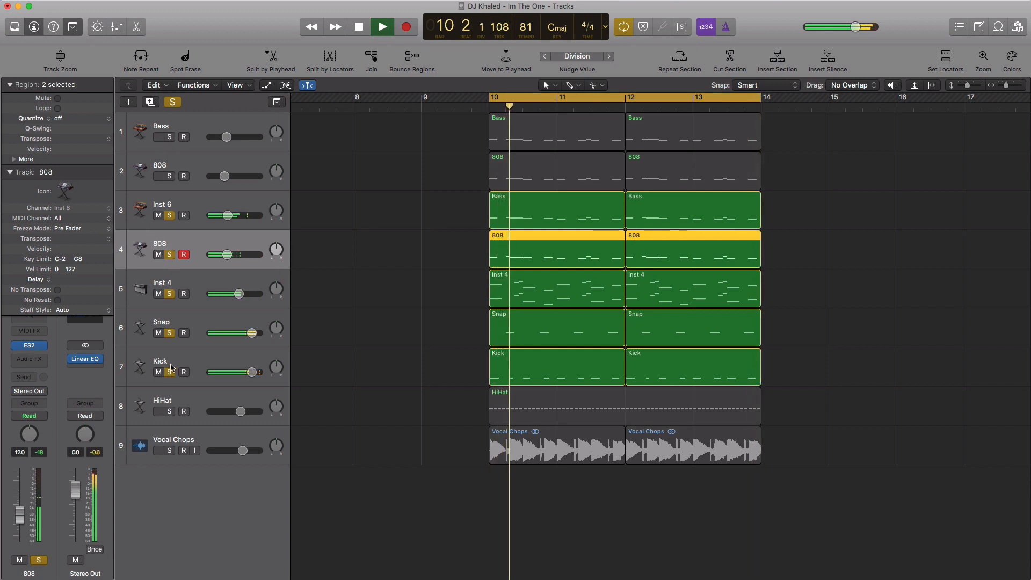
{"action": "left_click", "coordinate": [176, 397]}
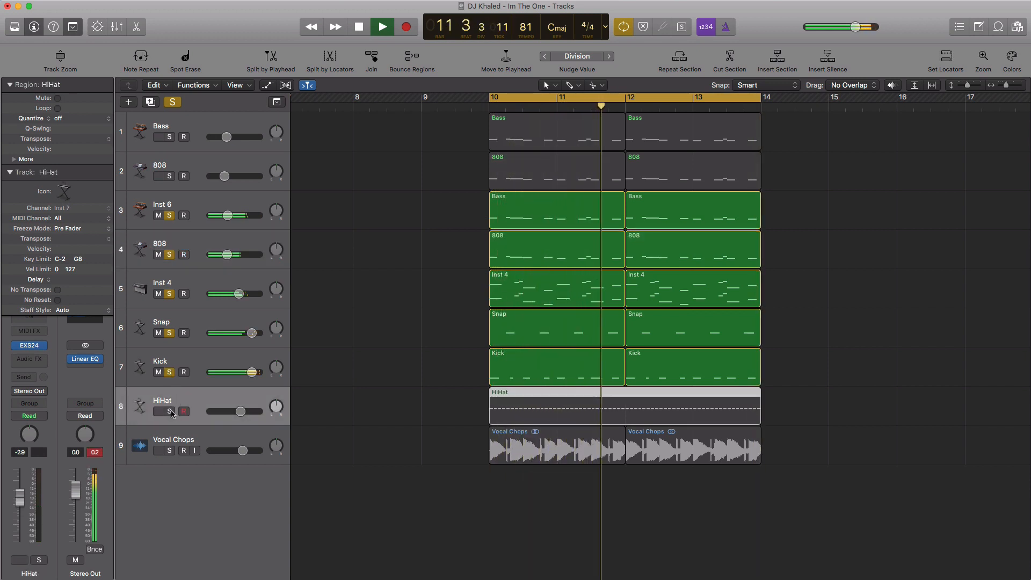
{"action": "left_click", "coordinate": [170, 412]}
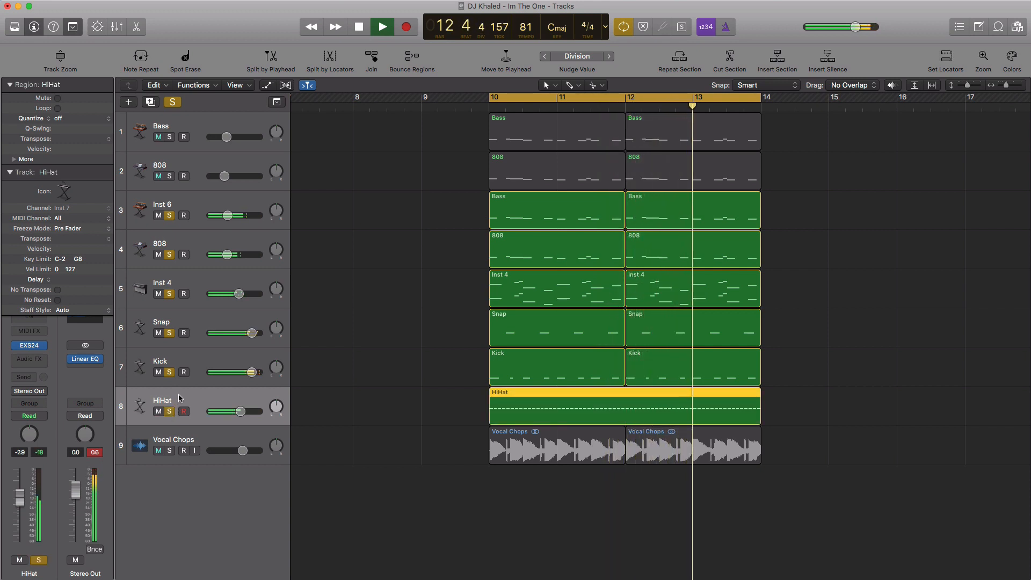
Step: Add Vocal Chops to the soloed tracks, lower its volume slightly and audition the mix before stopping playback
{"action": "left_click", "coordinate": [170, 451]}
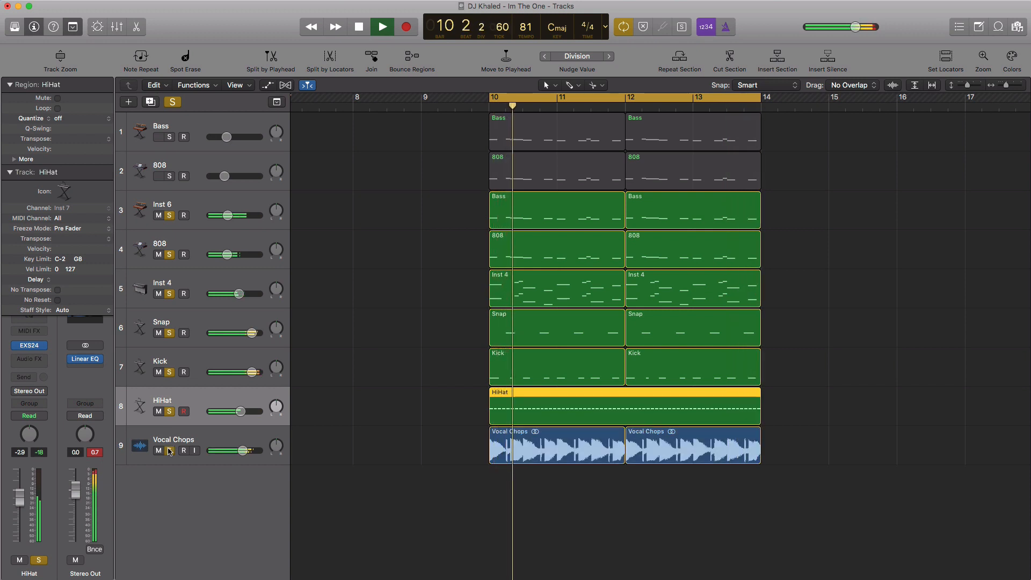
{"action": "left_click_drag", "start_coordinate": [243, 450], "coordinate": [241, 451]}
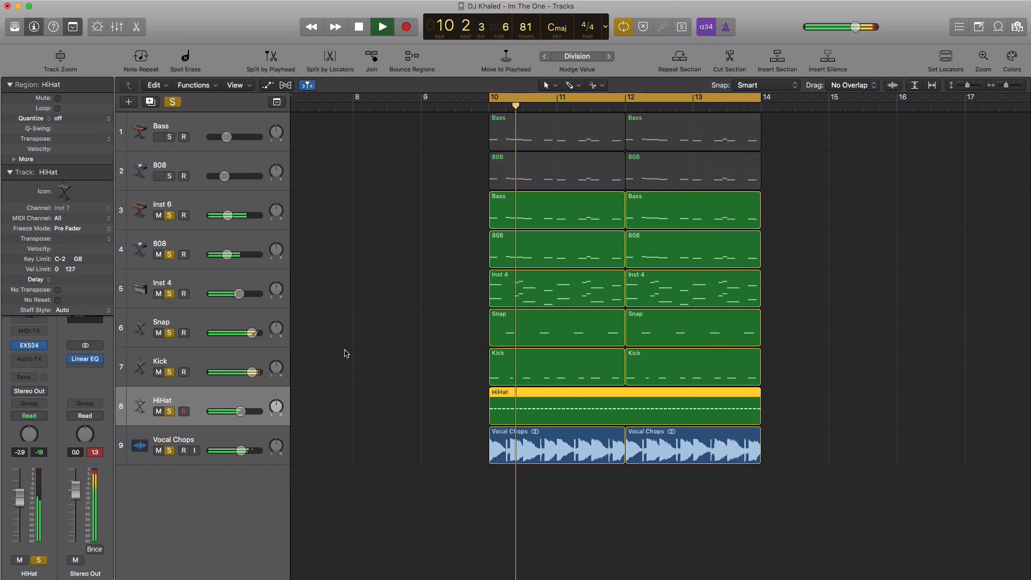
{"action": "key", "text": "space"}
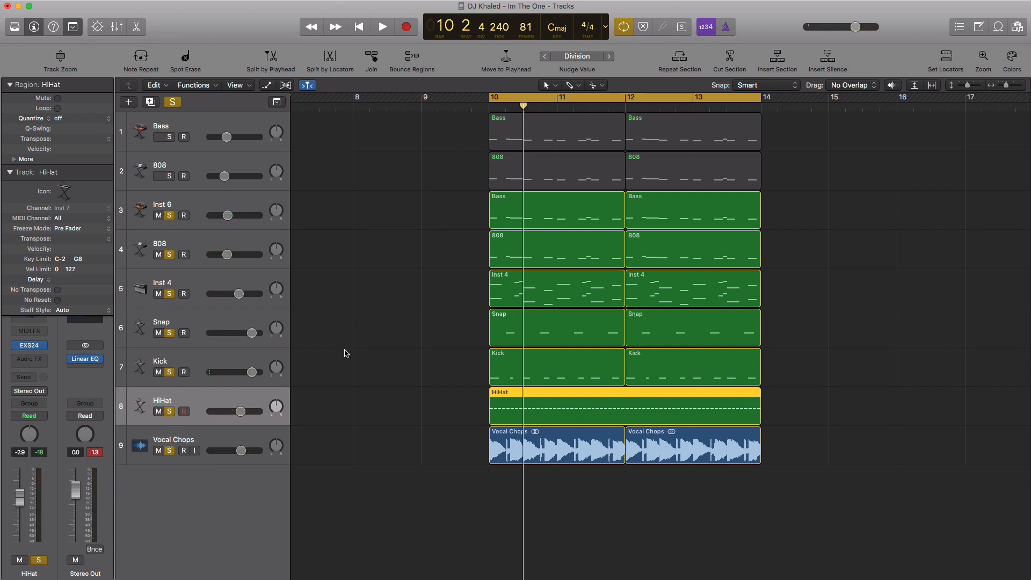
Step: Select the Inst 4 track, audition it soloed on its own, and clear its solo
{"action": "scroll", "coordinate": [352, 323], "scroll_direction": "left", "scroll_amount": 1}
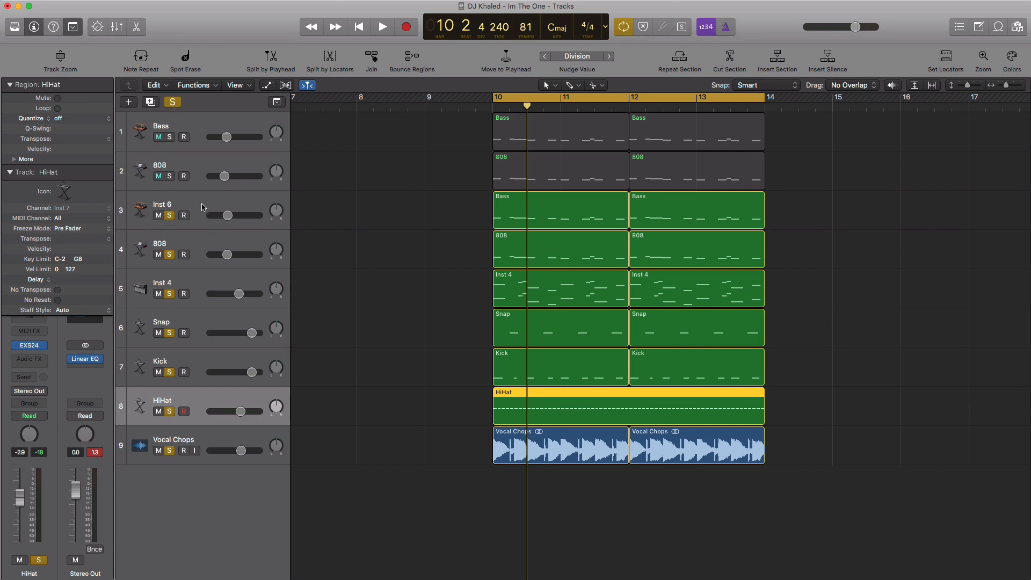
{"action": "left_click", "coordinate": [206, 284]}
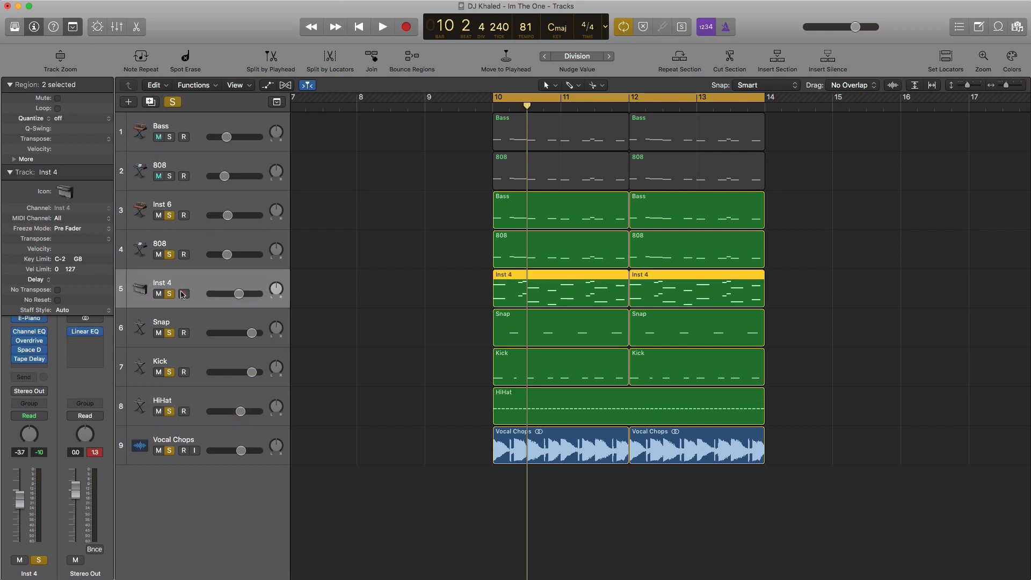
{"action": "left_click", "coordinate": [168, 295], "text": "alt"}
{"action": "left_click", "coordinate": [168, 295]}
{"action": "key", "text": "space"}
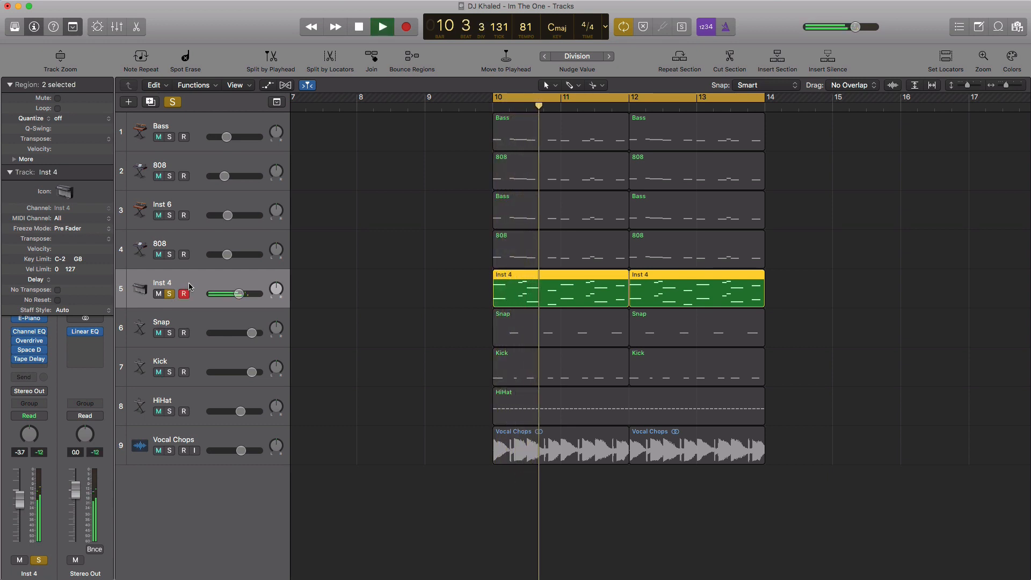
{"action": "key", "text": "space"}
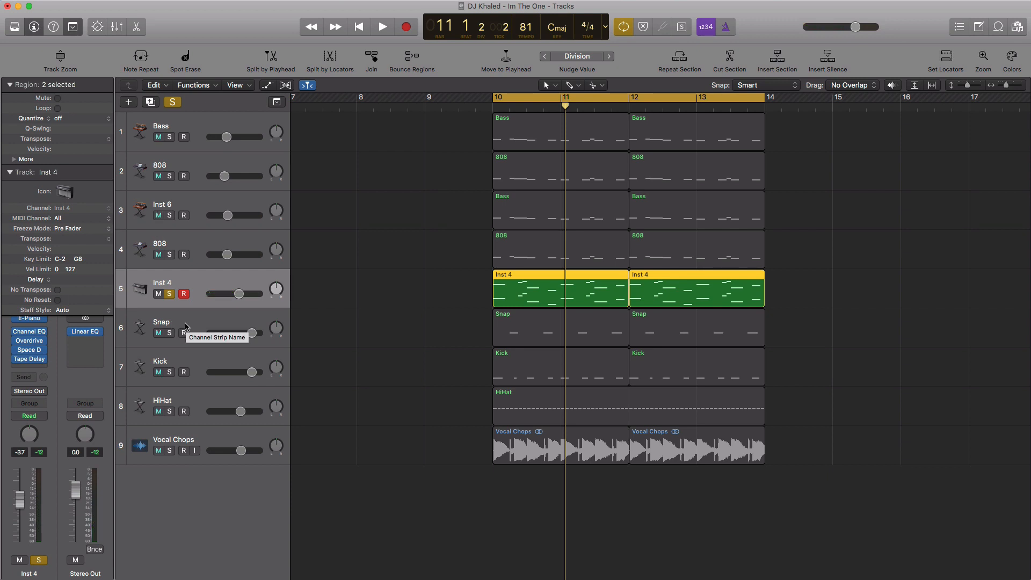
{"action": "left_click", "coordinate": [169, 295]}
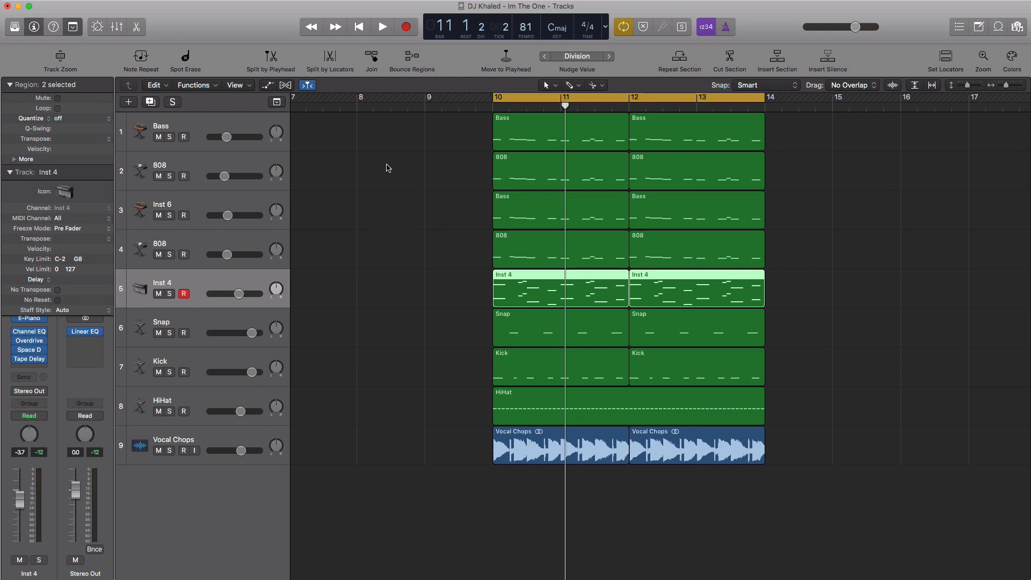
Step: Select the top Bass track, audition Snap, Kick and HiHat soloed together, and clear all solos
{"action": "left_click", "coordinate": [160, 130]}
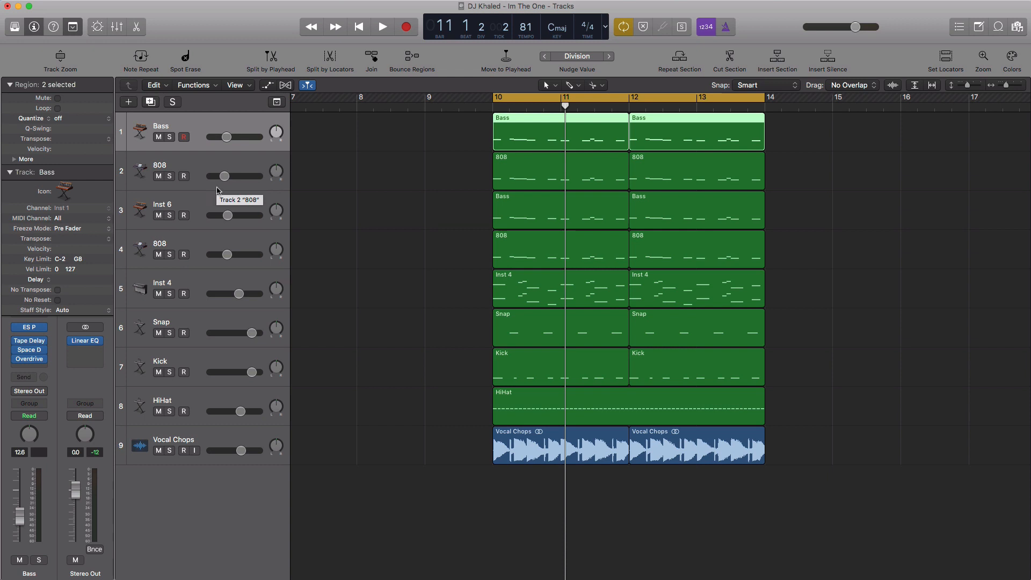
{"action": "left_click", "coordinate": [169, 333]}
{"action": "left_click", "coordinate": [169, 372]}
{"action": "left_click", "coordinate": [168, 412]}
{"action": "key", "text": "space"}
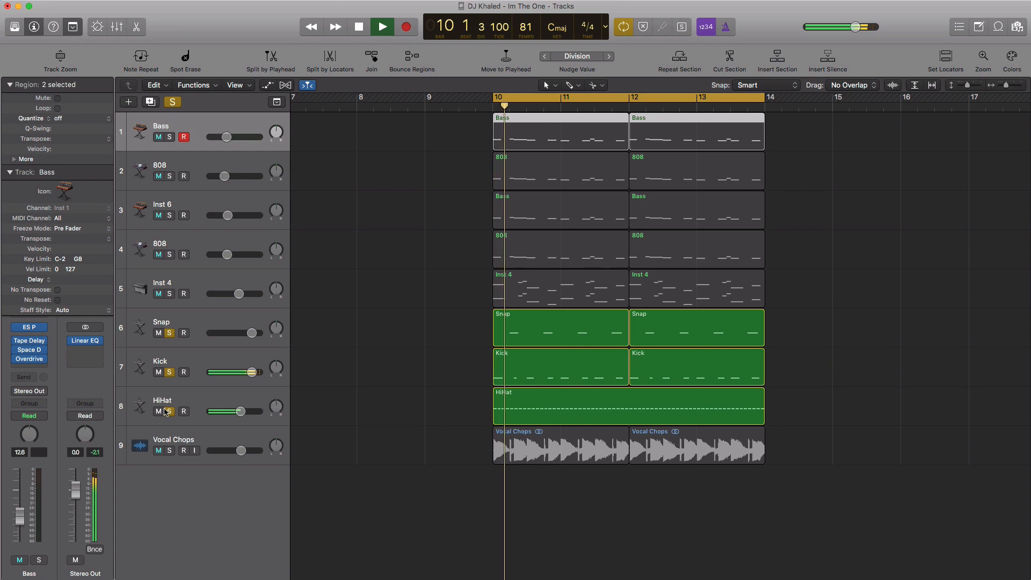
{"action": "key", "text": "space"}
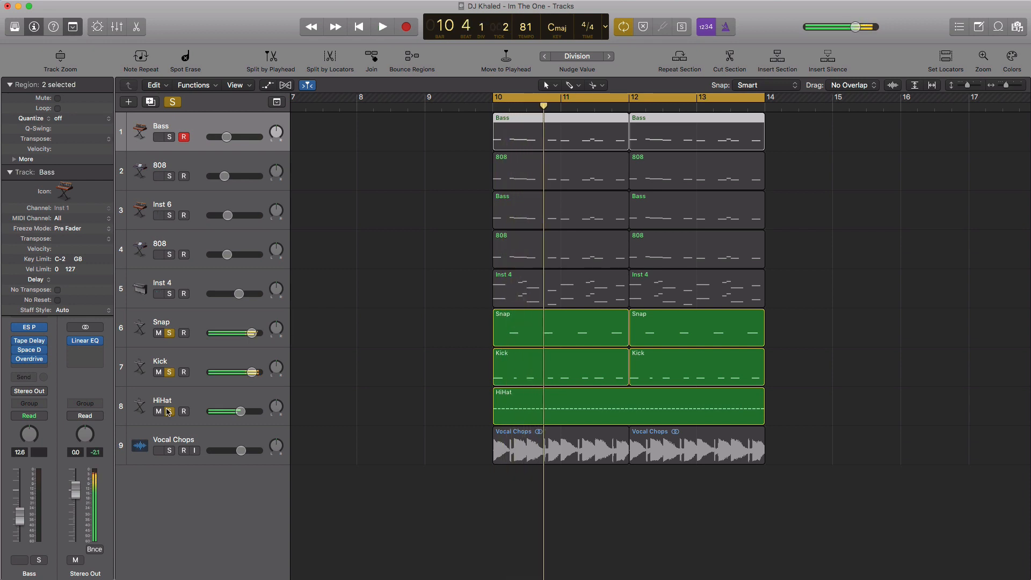
{"action": "left_click", "coordinate": [168, 411], "text": "alt"}
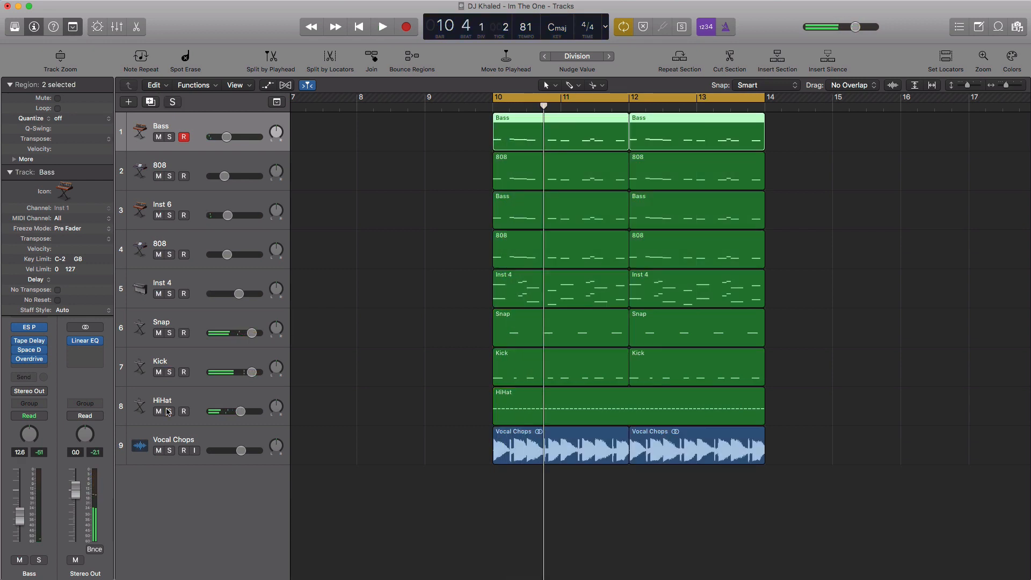